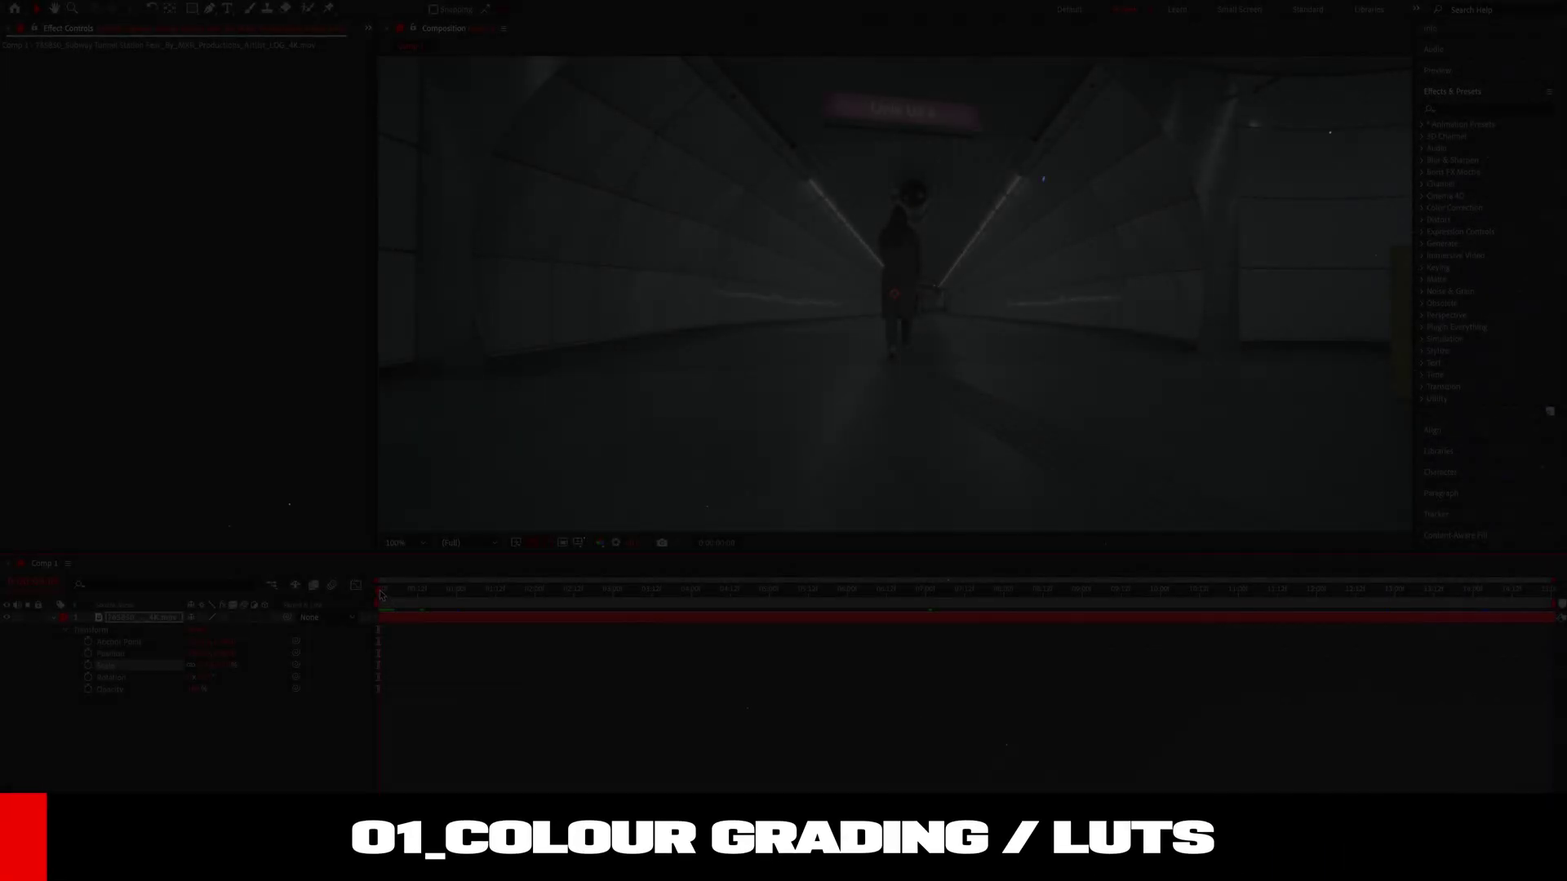
Scrub the tunnel clip to settle on a frame around three seconds.
drag(512, 589, 1321, 580)
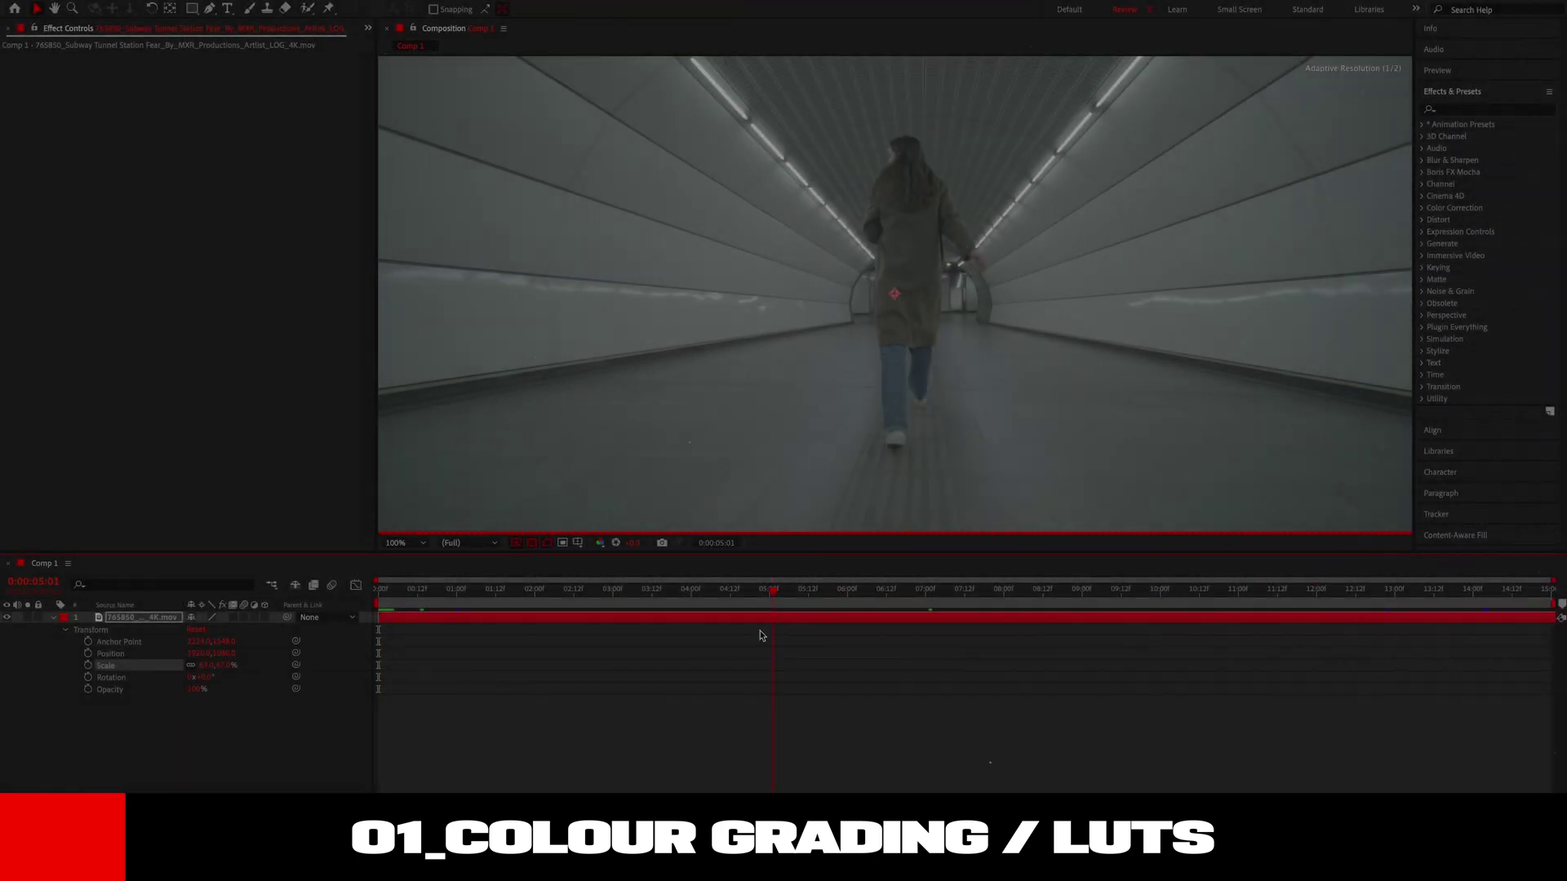
drag(1321, 581, 723, 634)
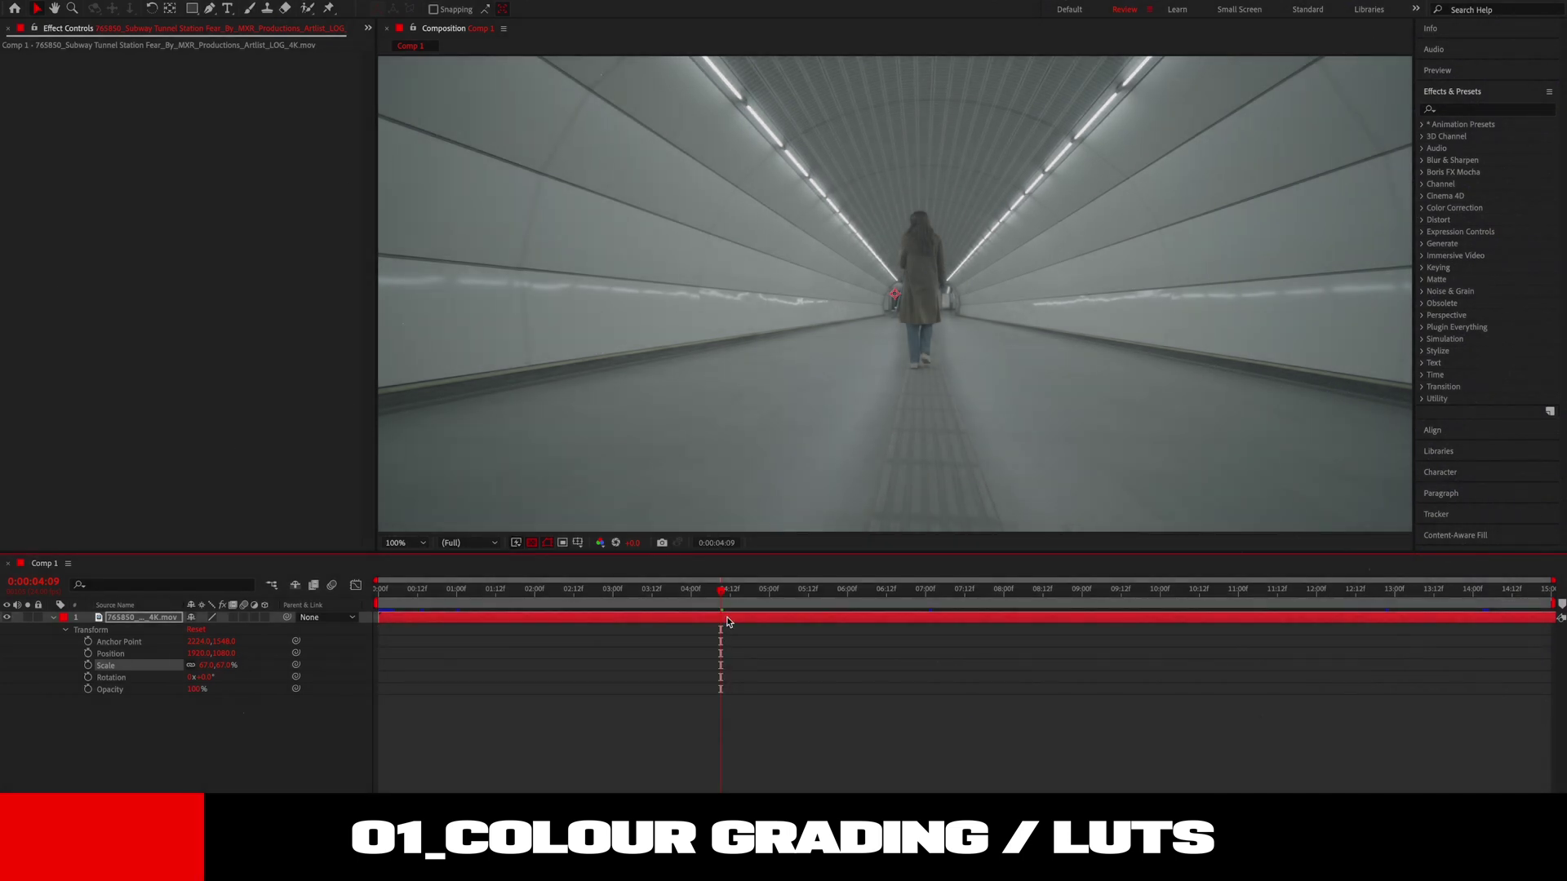
drag(720, 595, 612, 593)
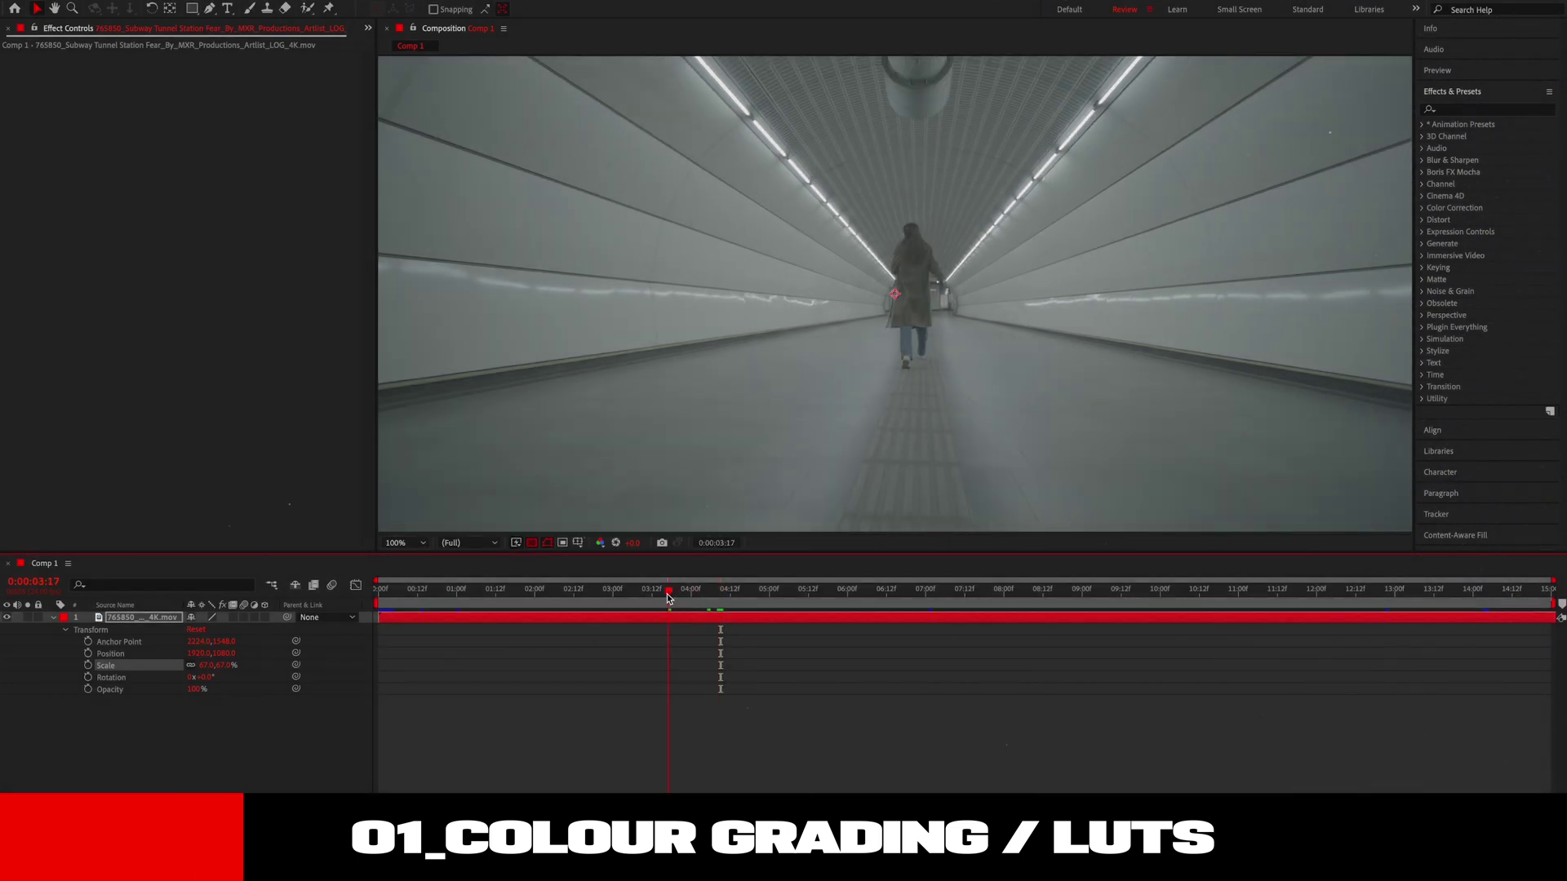
key(space)
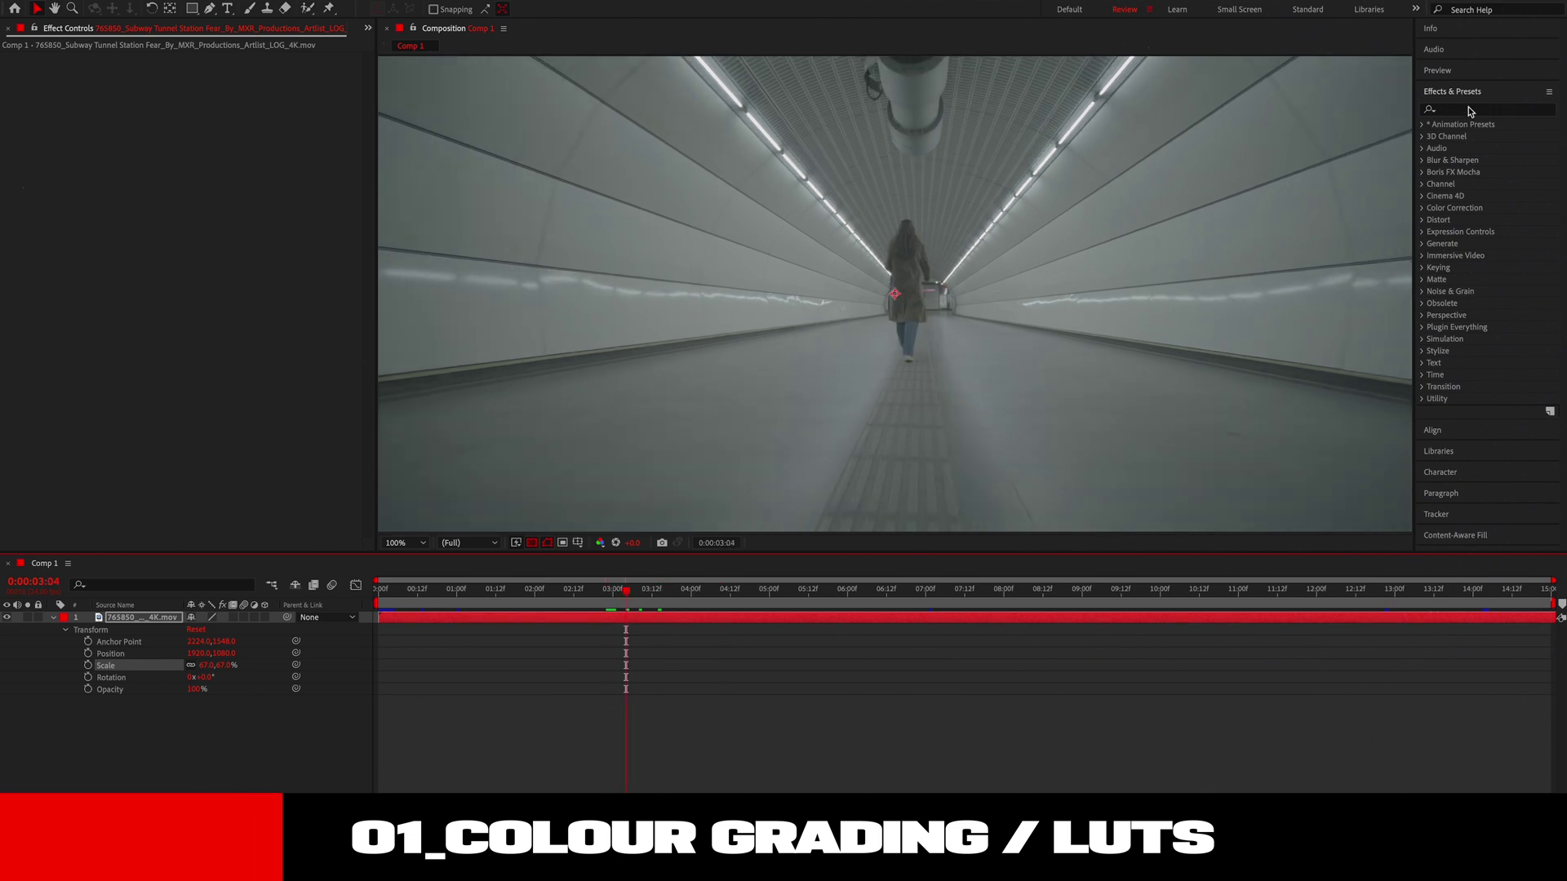
Find Lumetri Color in Effects & Presets and apply it to the tunnel footage.
click(1469, 110)
text(lumetri col)
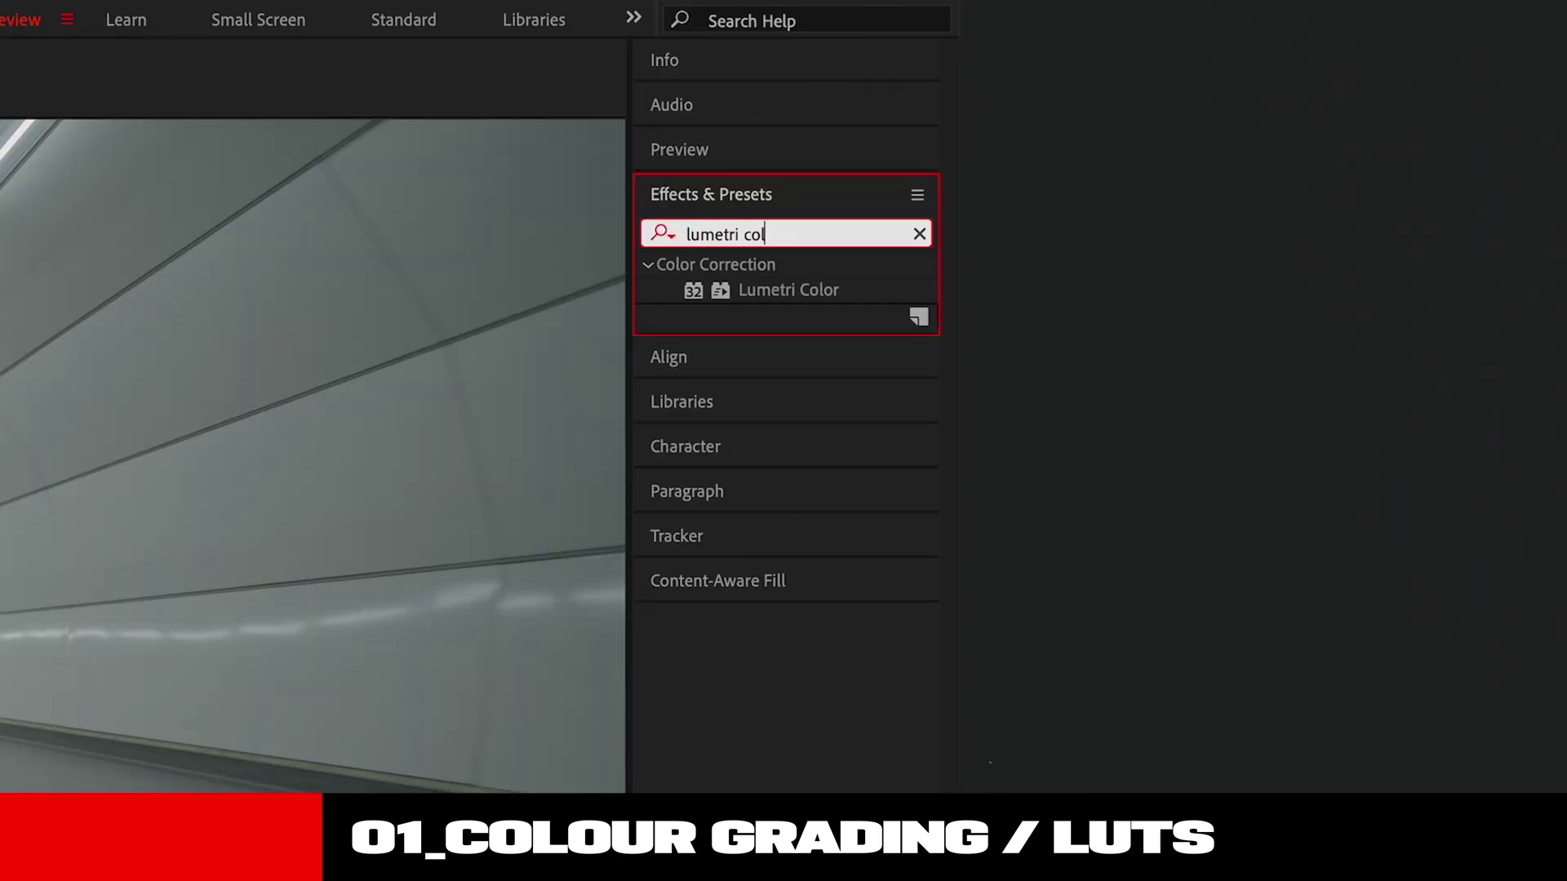
click(806, 291)
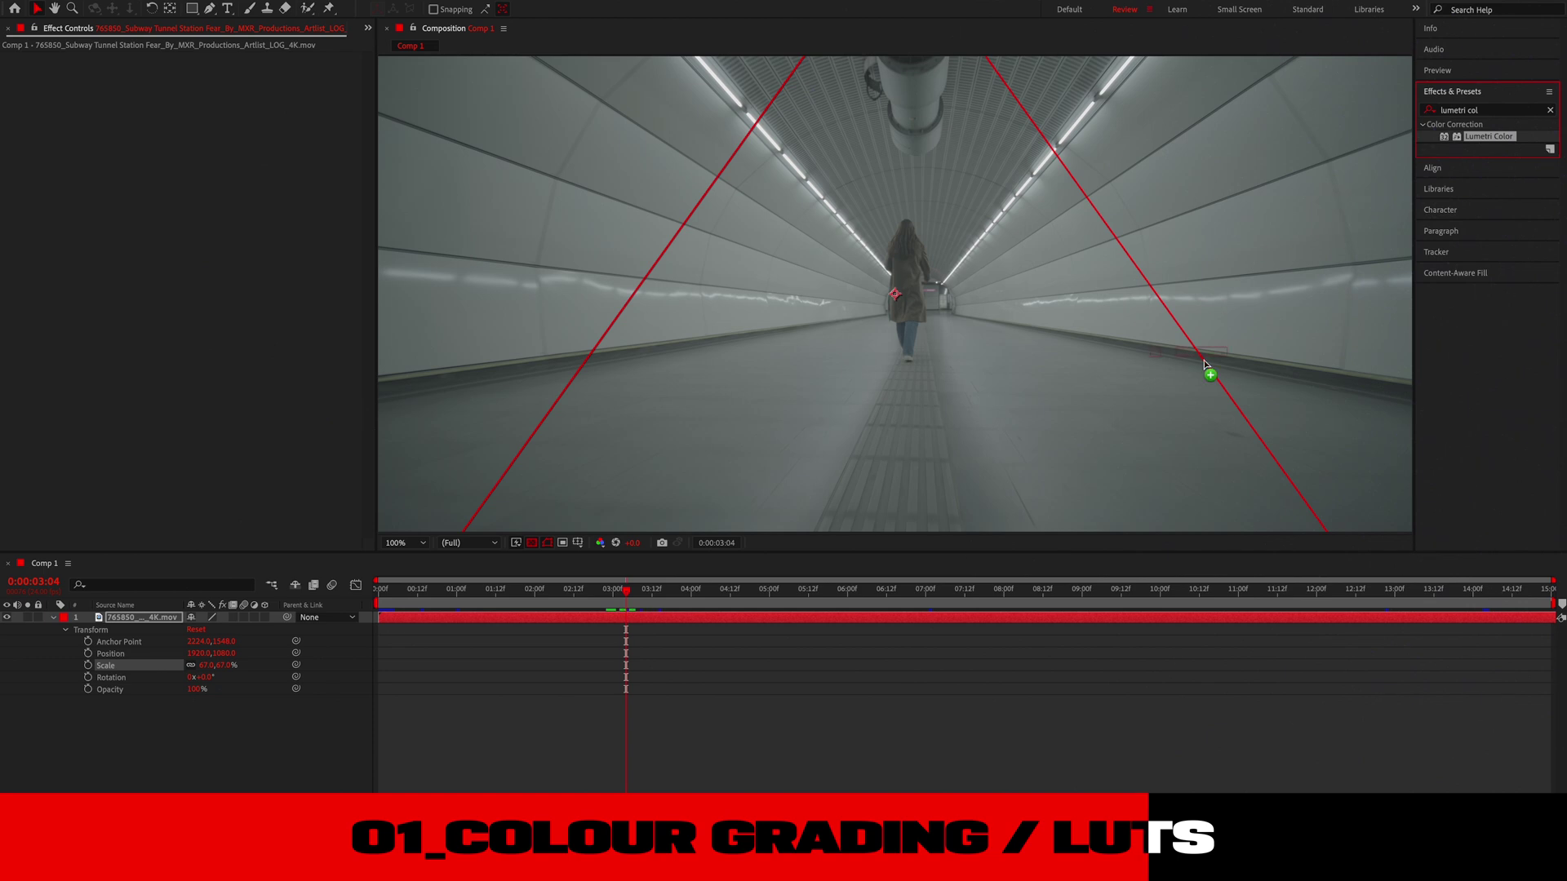
drag(980, 532, 861, 615)
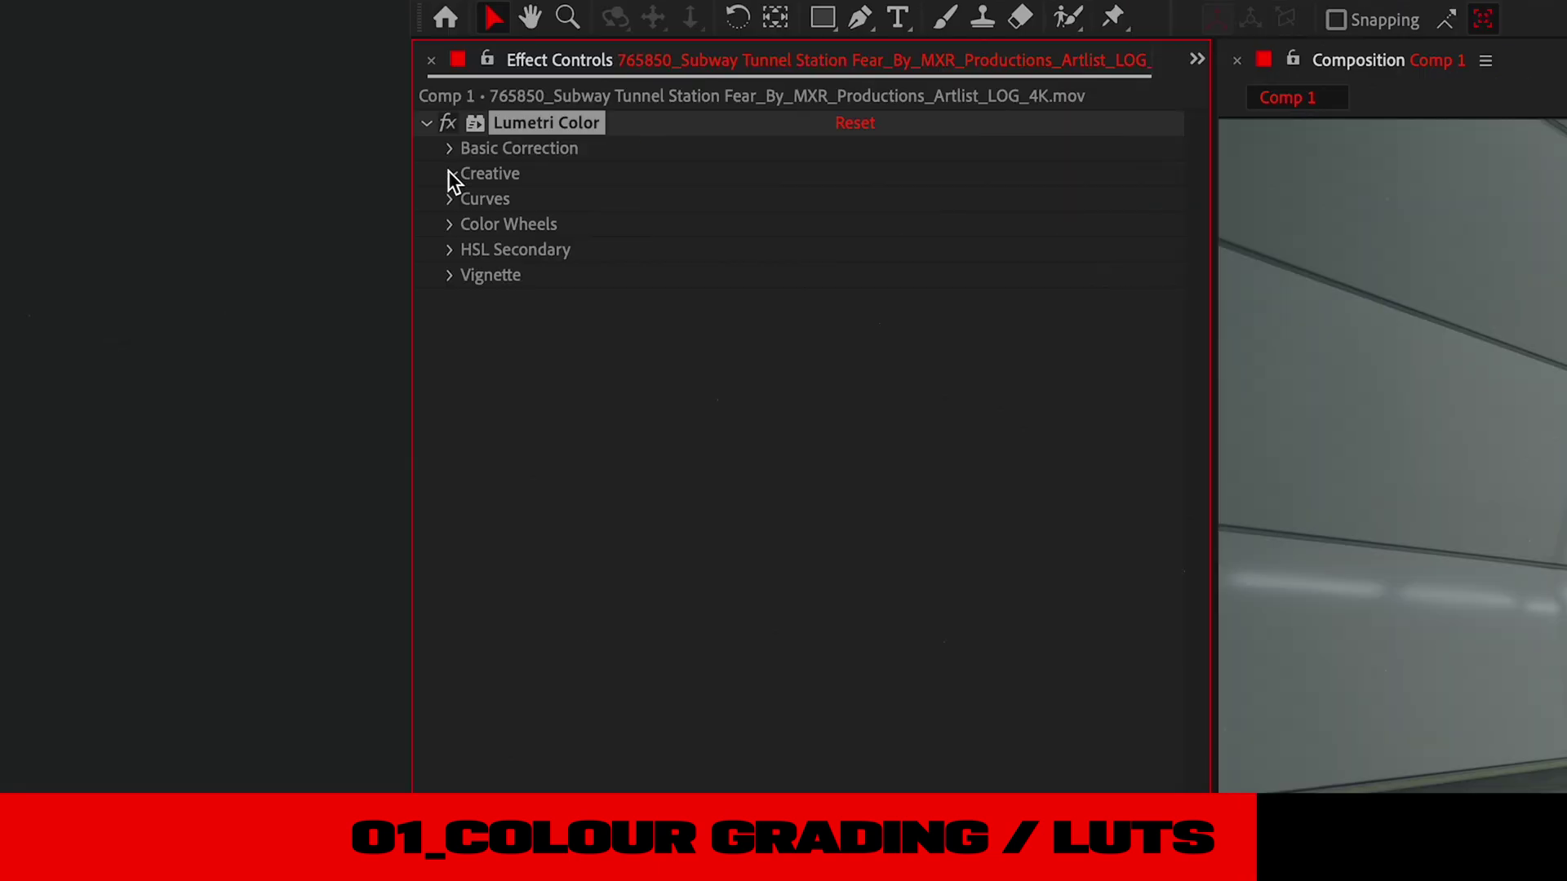
Load the 06 Murph_Arri LUT as the Lumetri Creative look.
click(25, 82)
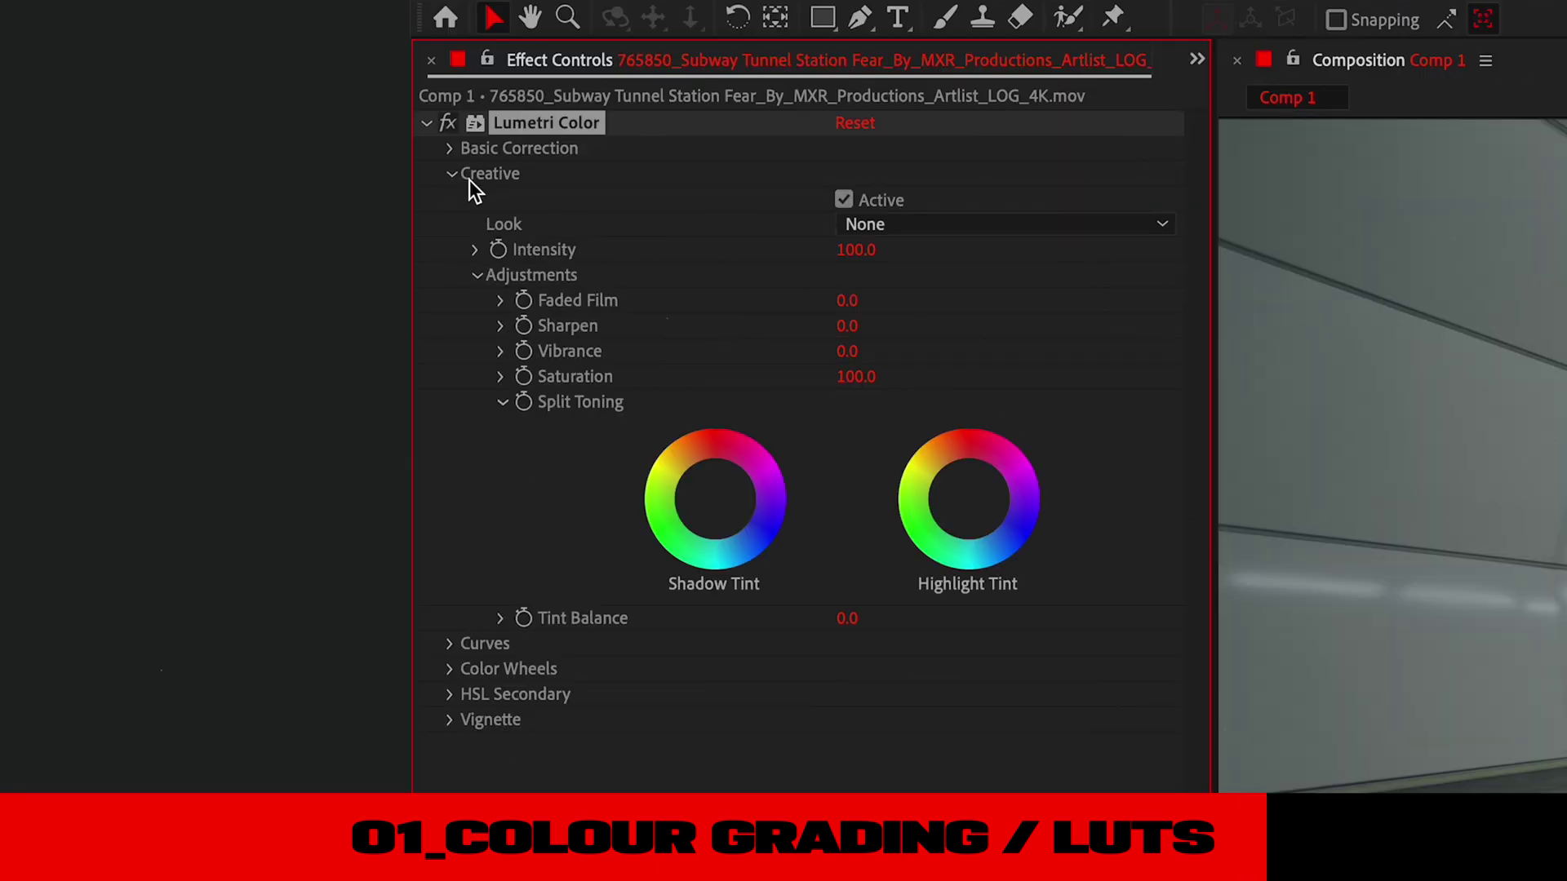
click(861, 225)
click(863, 328)
click(1052, 291)
click(1071, 235)
key(Right)
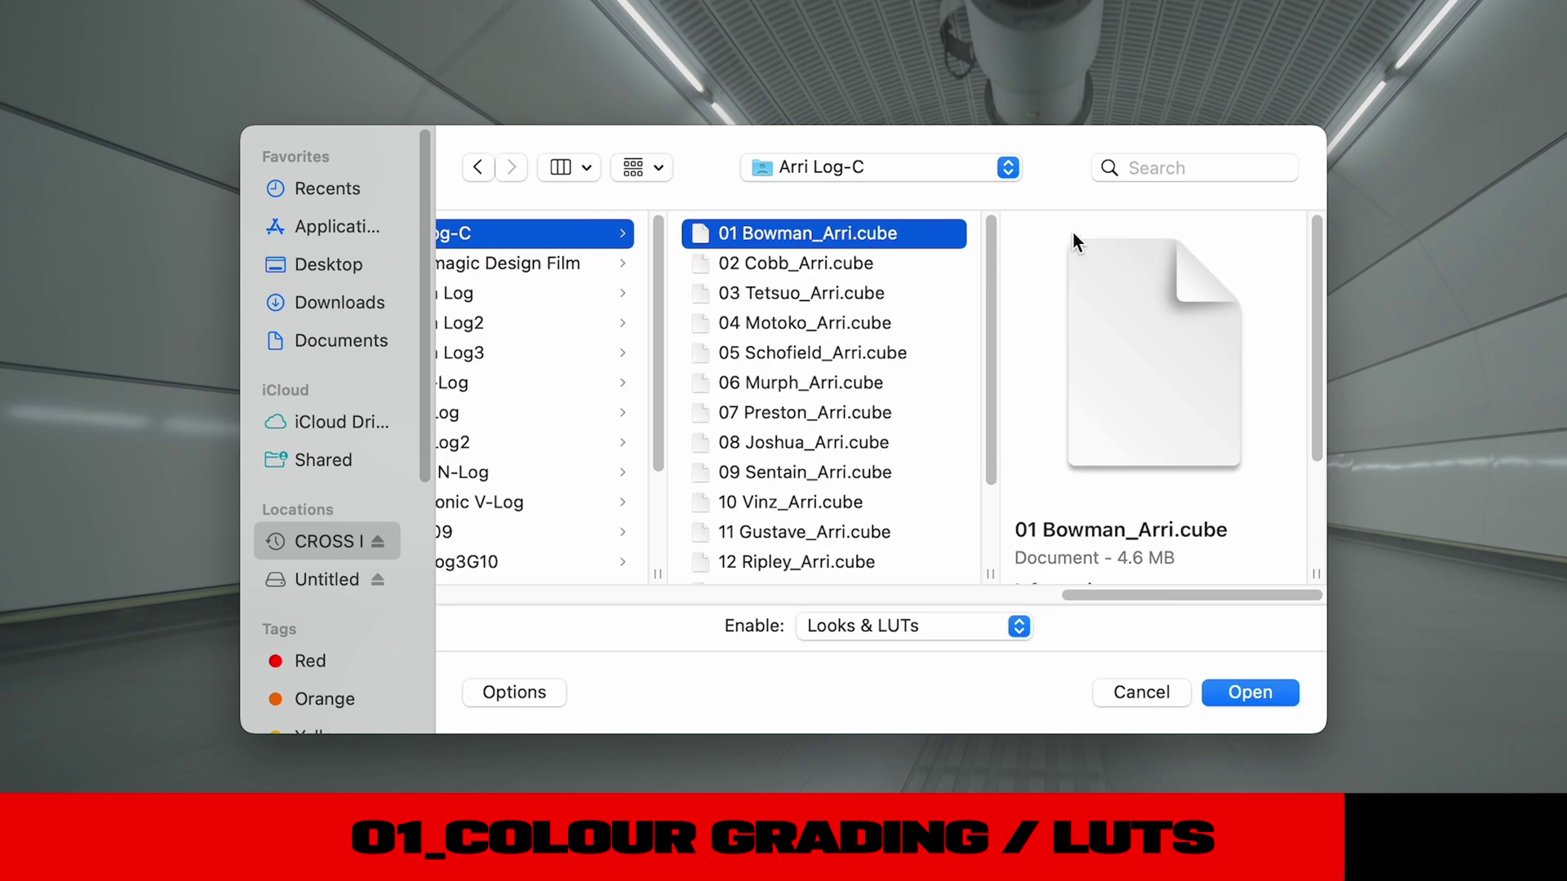
key(Down)
key(Down)
key(Down)
key(Down)
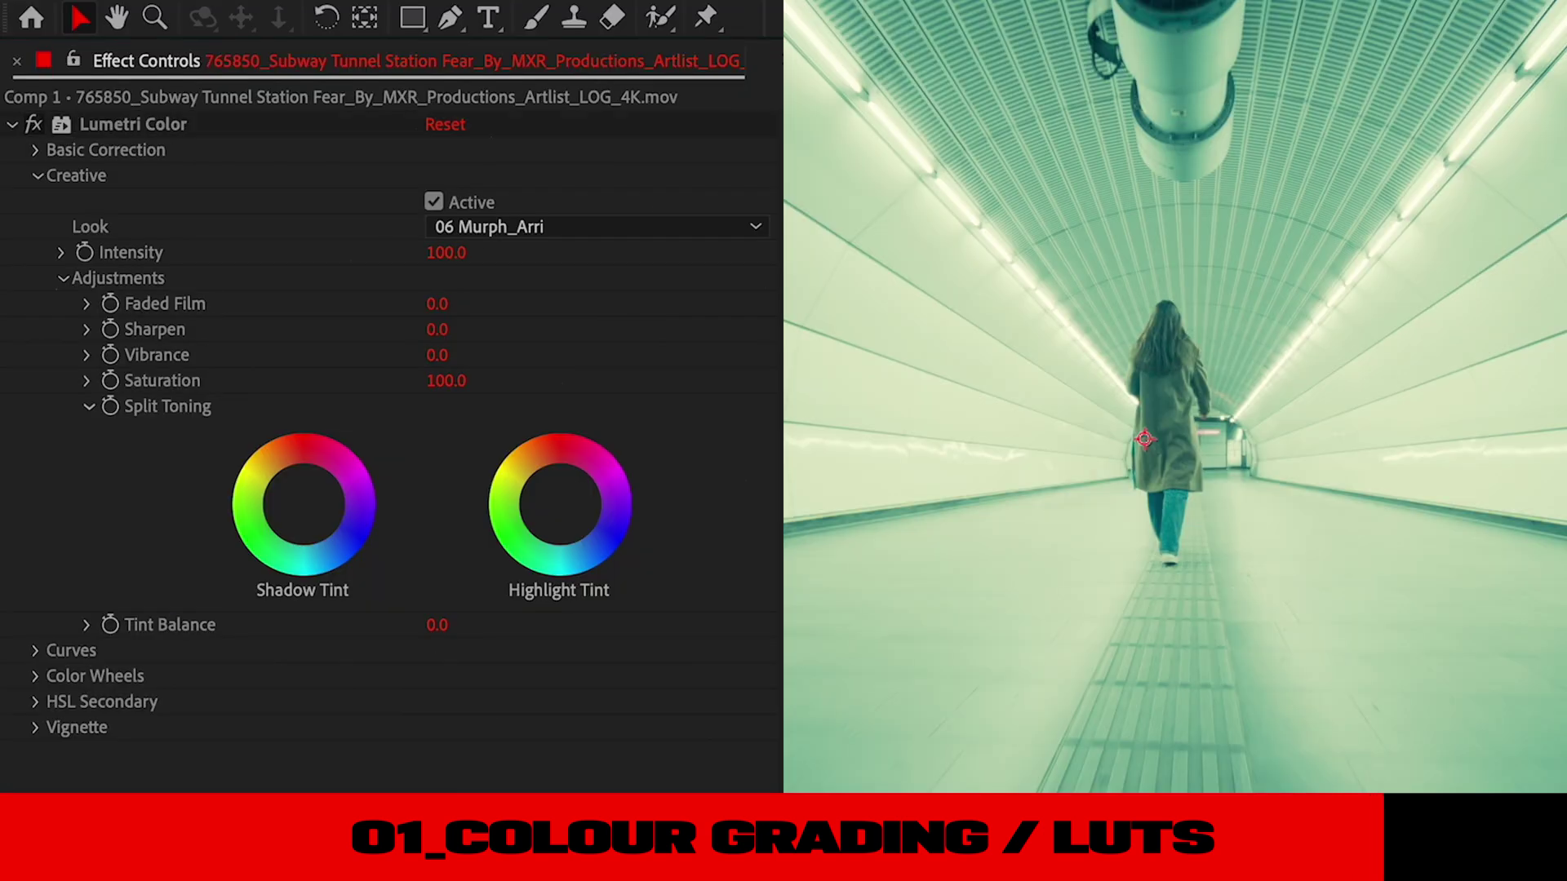
Set Temperature 15 and Tint 10, raise Contrast and Highlights, and lower Shadows.
click(35, 149)
drag(441, 303, 438, 307)
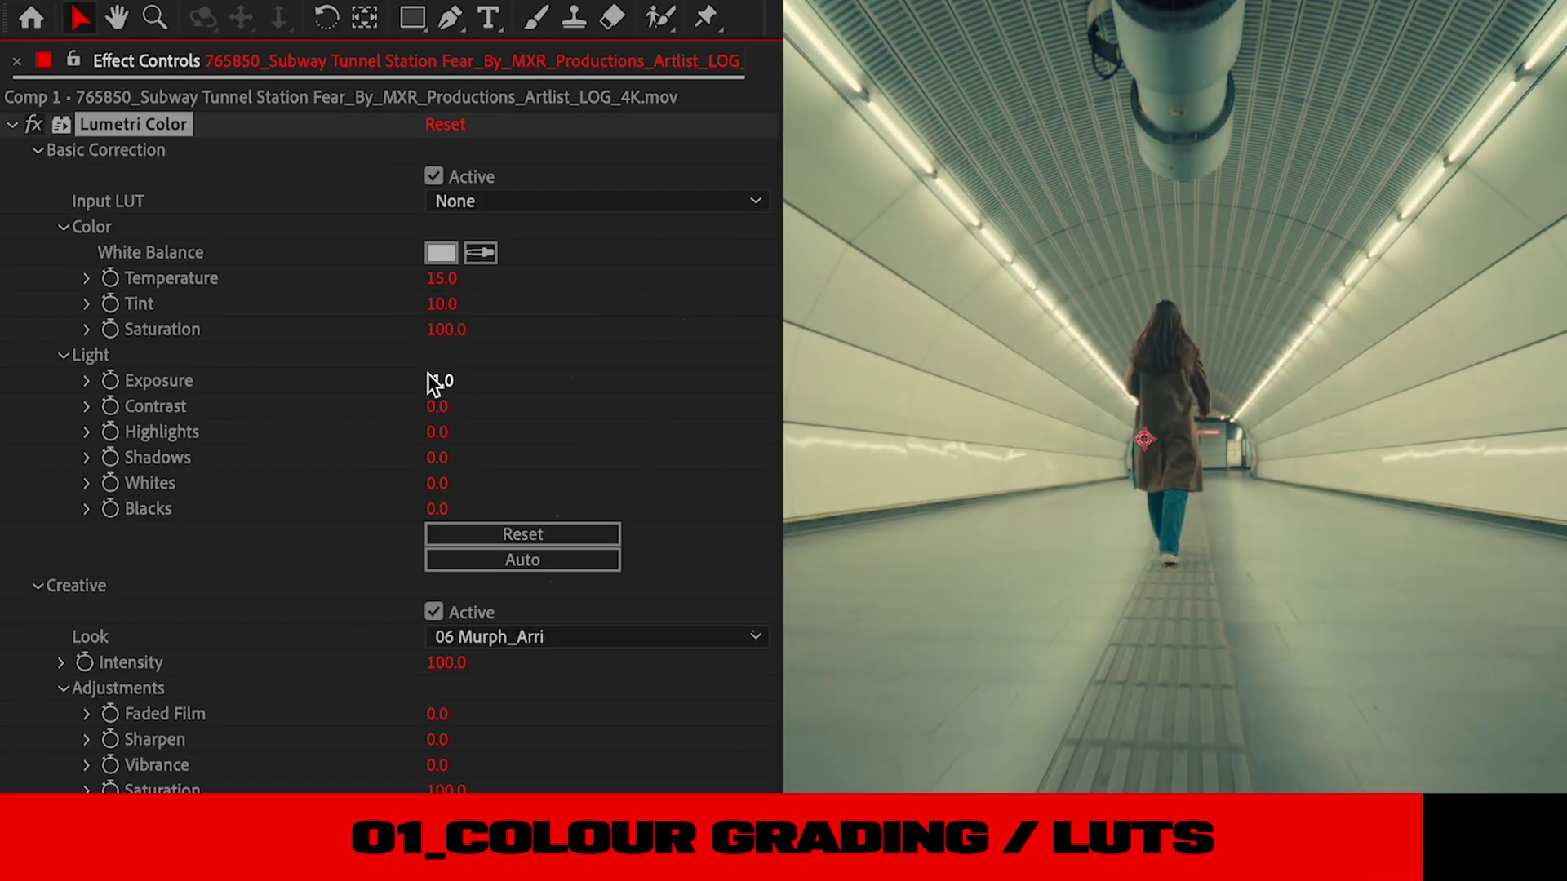
mouse_move(437, 407)
mouse_down()
mouse_move(507, 406)
mouse_move(477, 431)
mouse_up()
mouse_move(444, 407)
mouse_down()
mouse_move(467, 408)
mouse_move(422, 457)
mouse_up()
click(865, 586)
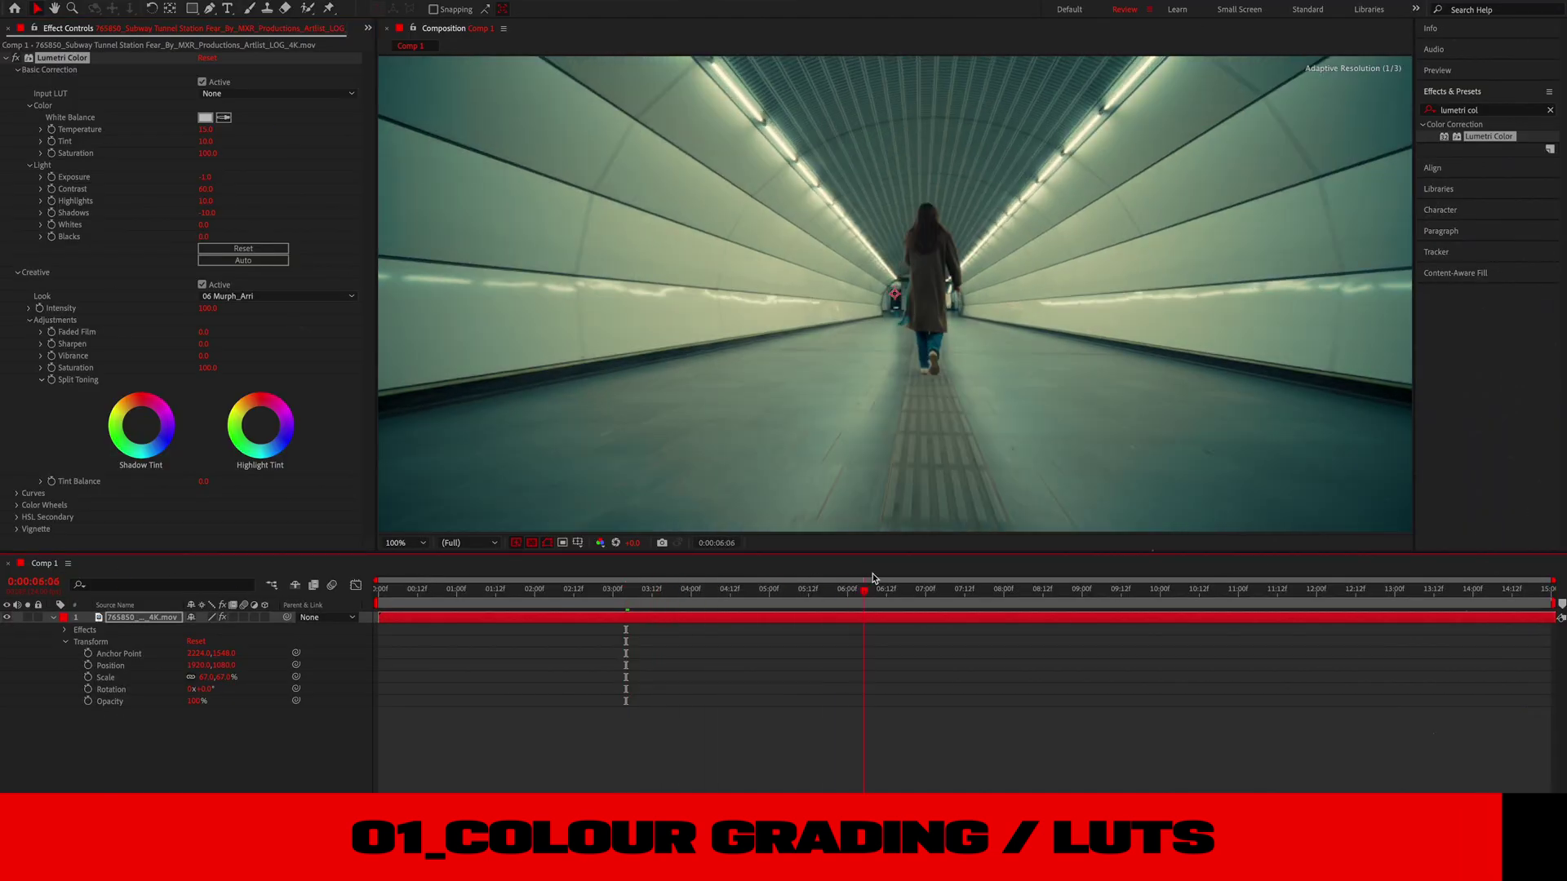
drag(873, 579, 1211, 547)
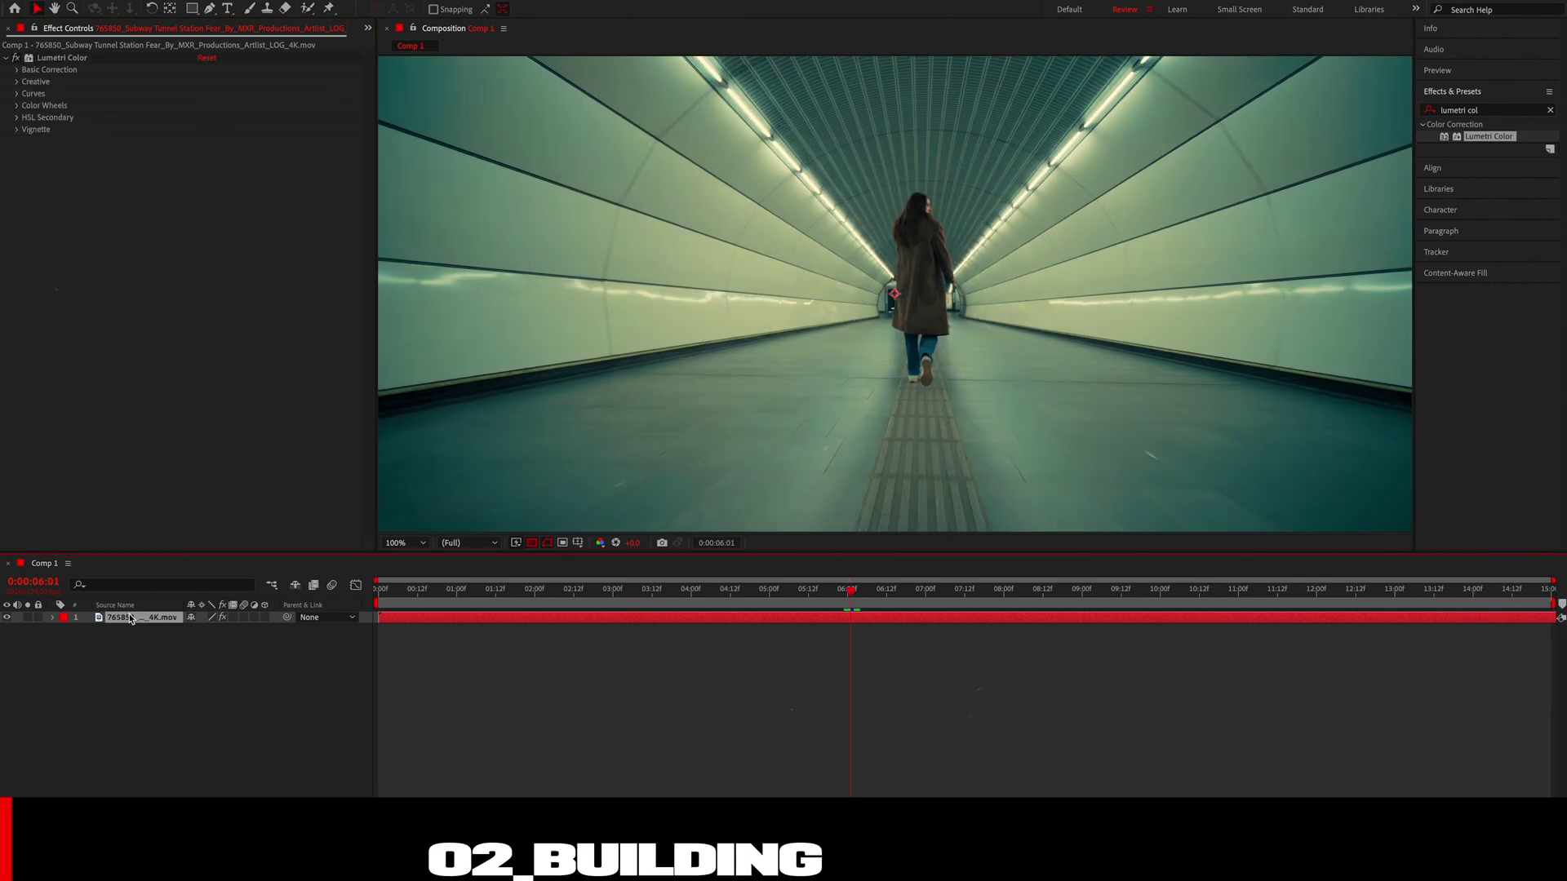
Duplicate the graded layer and push the copy's Levels Input Black until only lights remain.
key(ctrl+d)
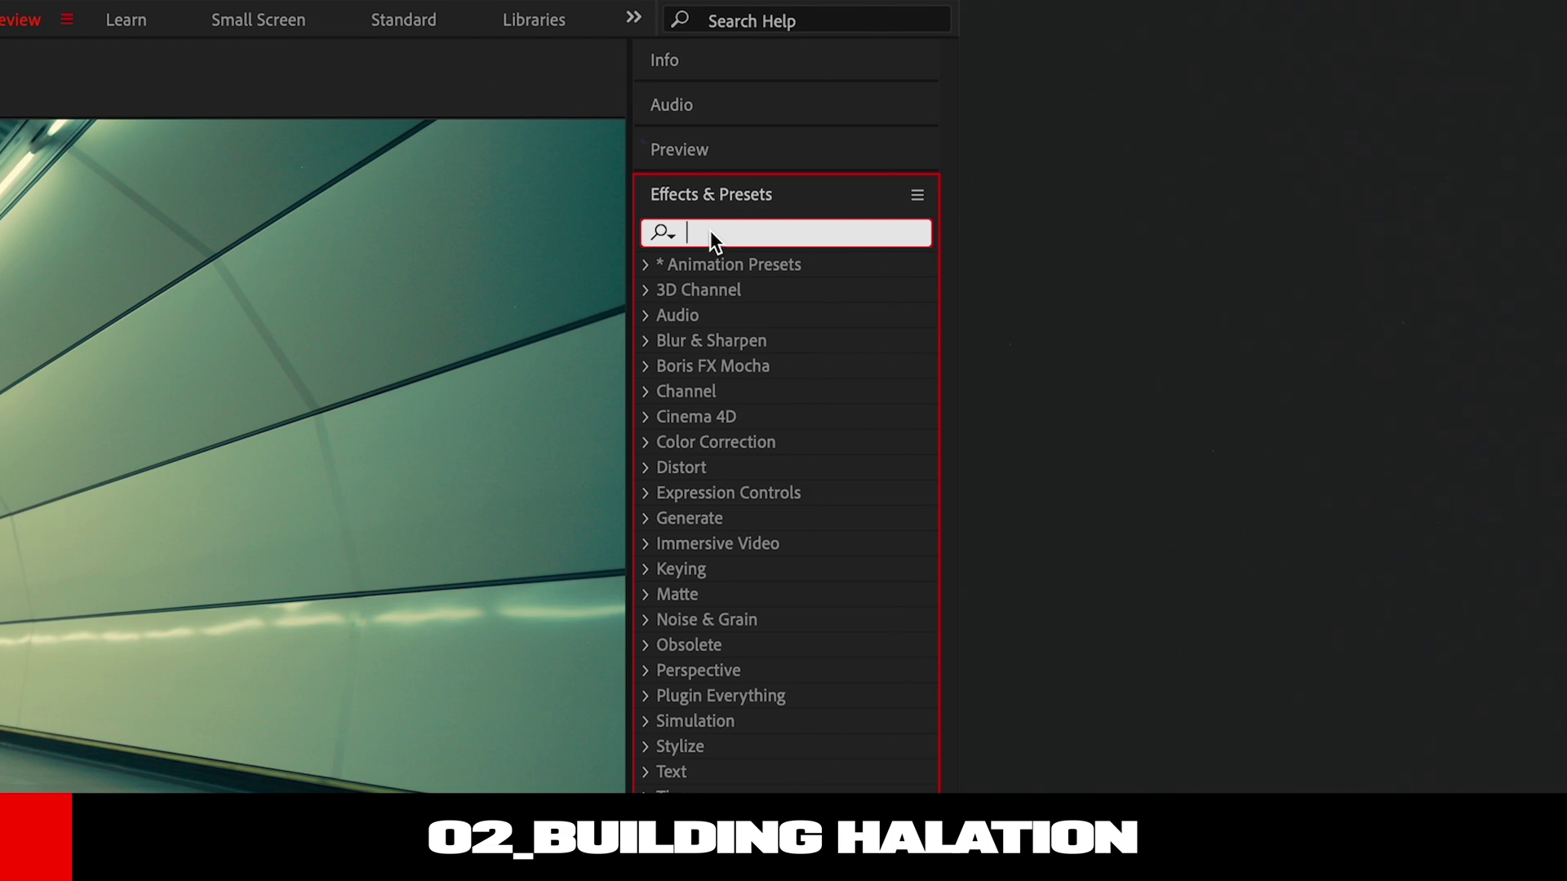
text(lev)
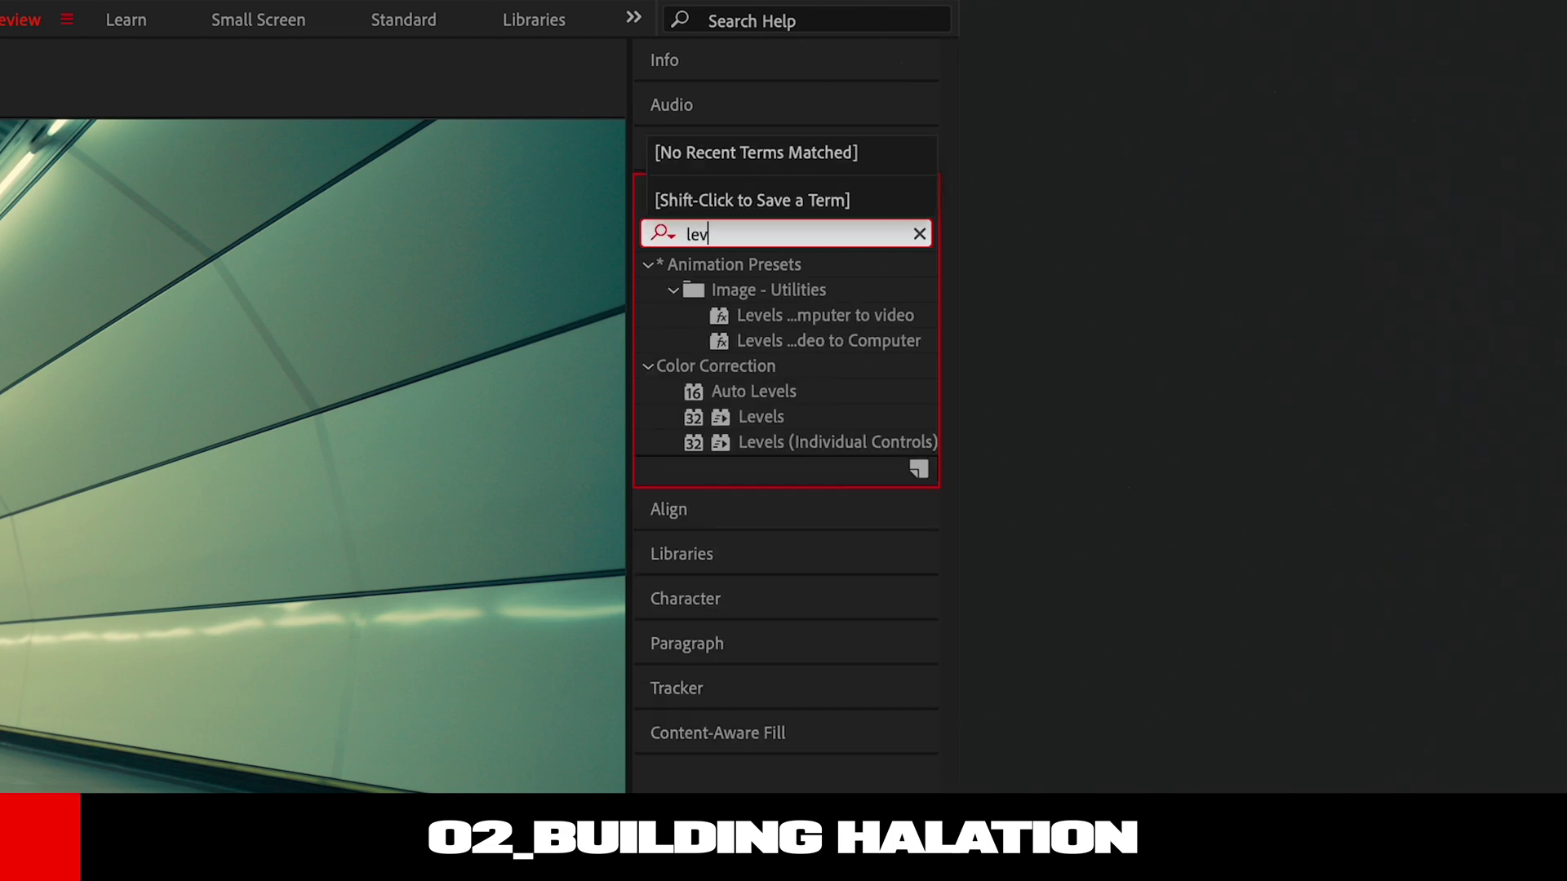
text(el)
click(760, 420)
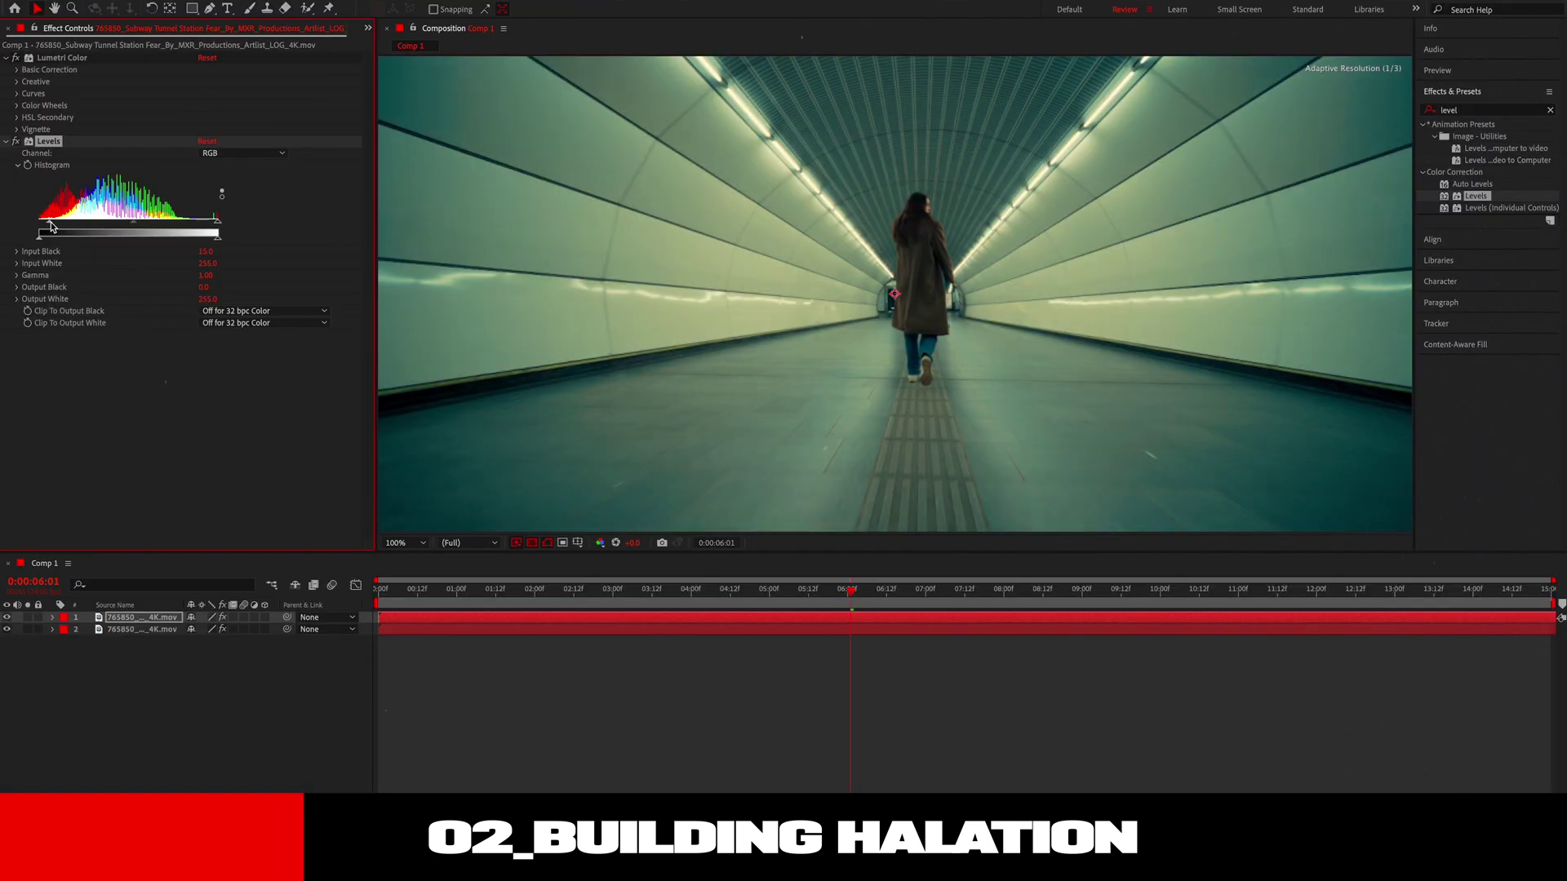
drag(40, 227, 187, 227)
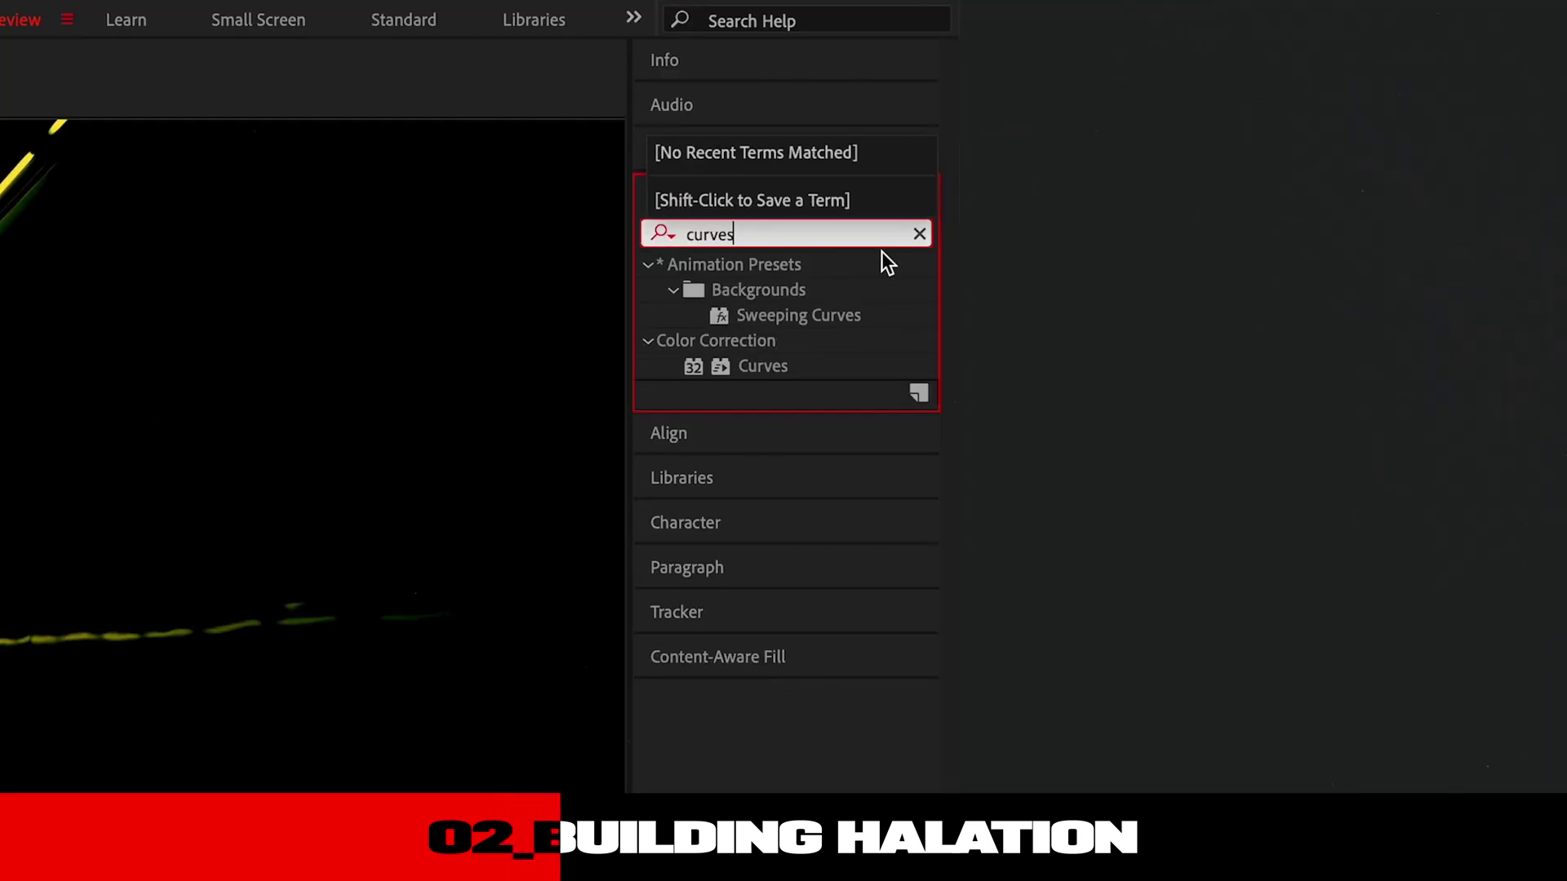
Add Curves with a steep curve, and set Levels Input Black to 199.
double_click(839, 364)
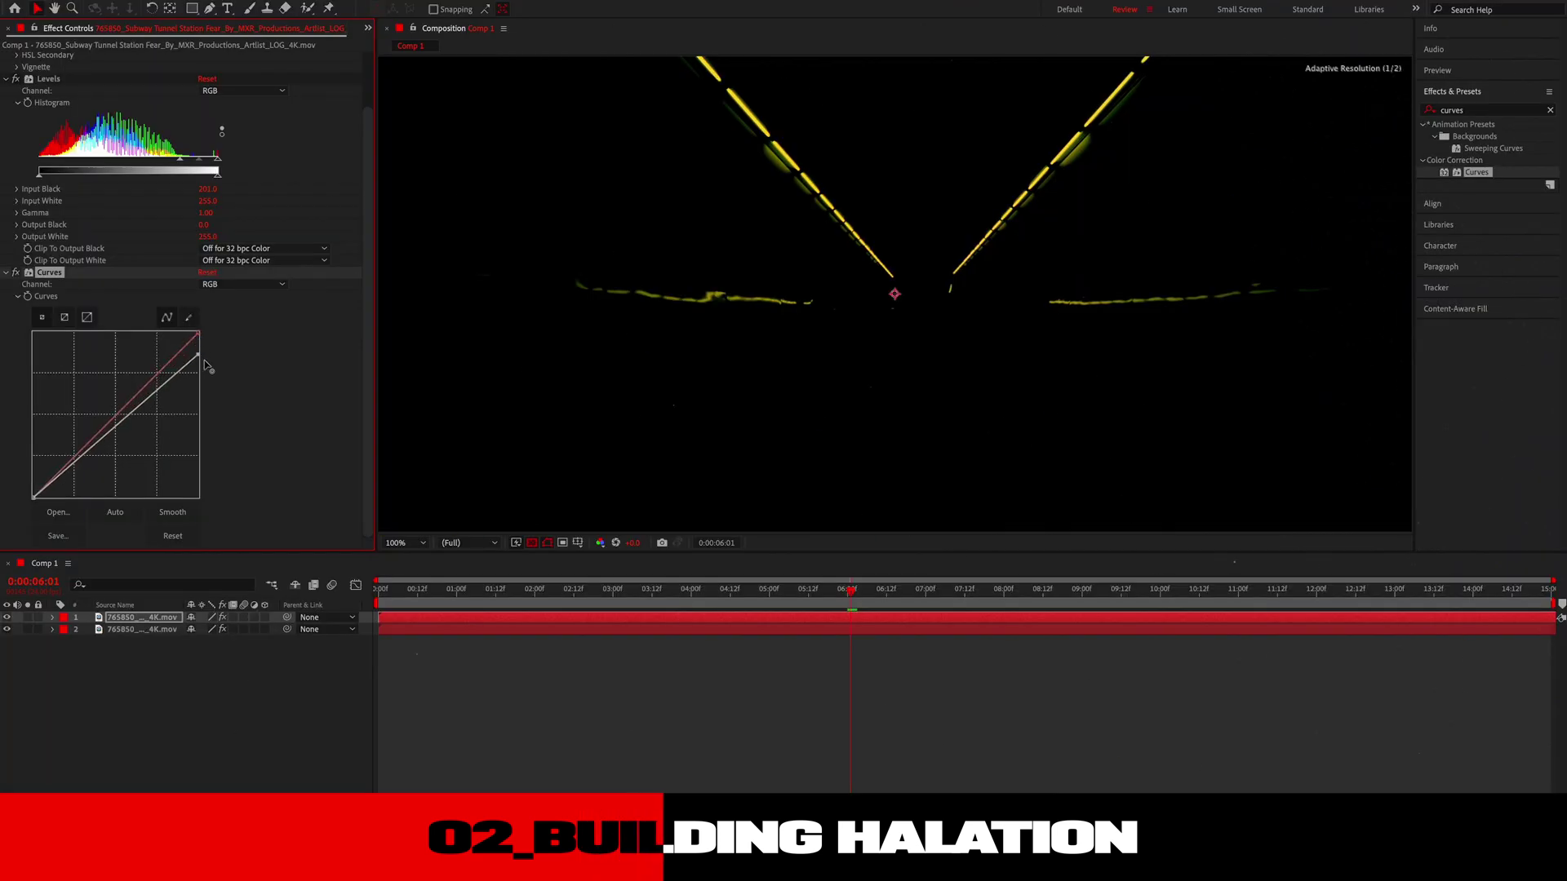
drag(199, 333, 199, 499)
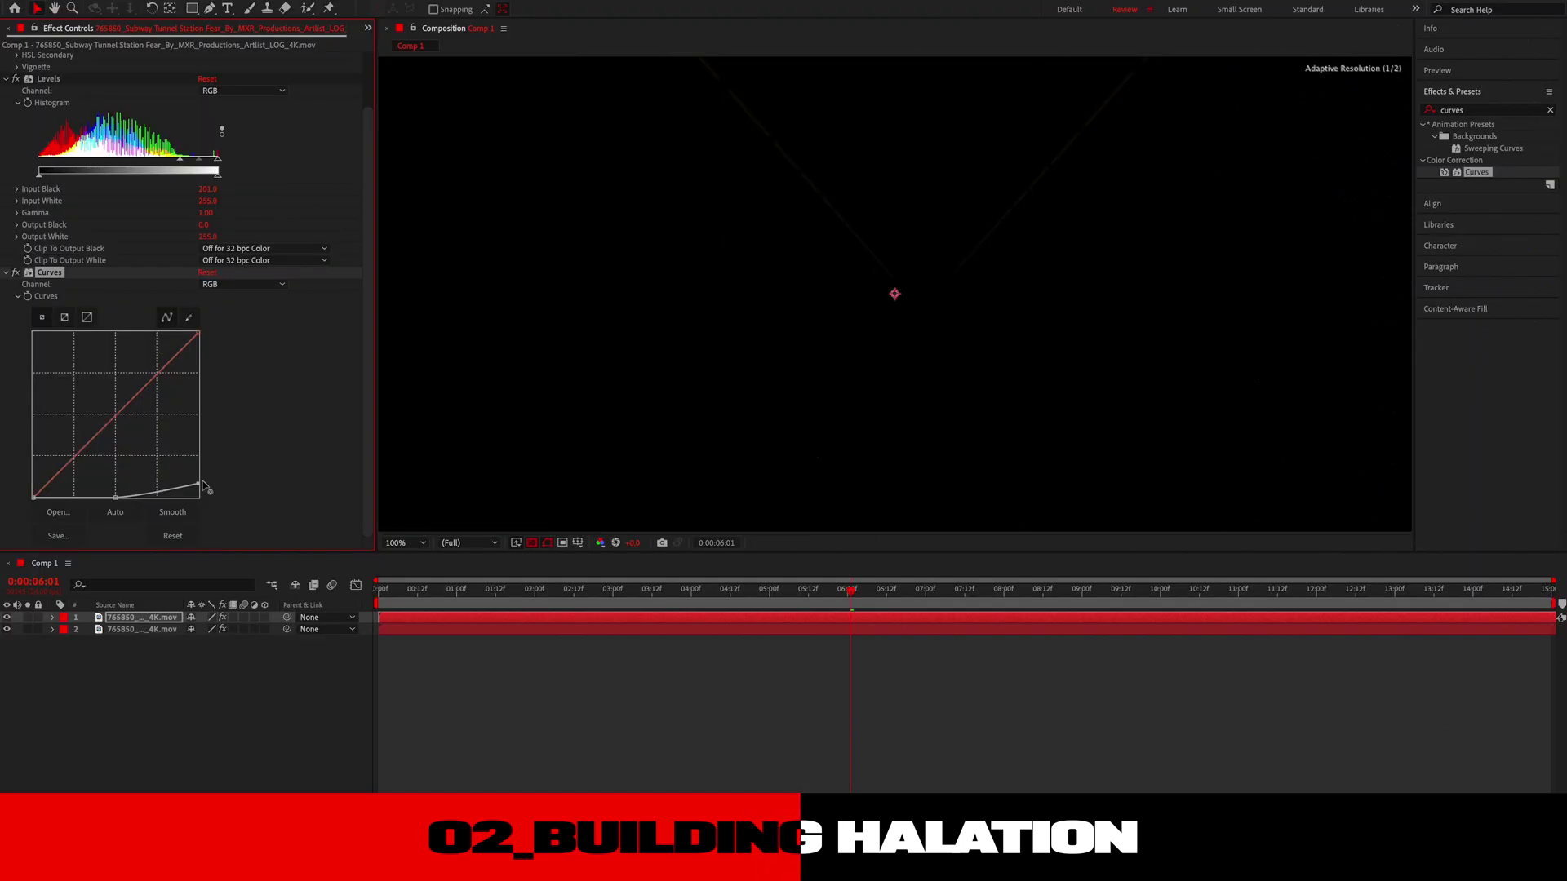
drag(198, 499, 231, 337)
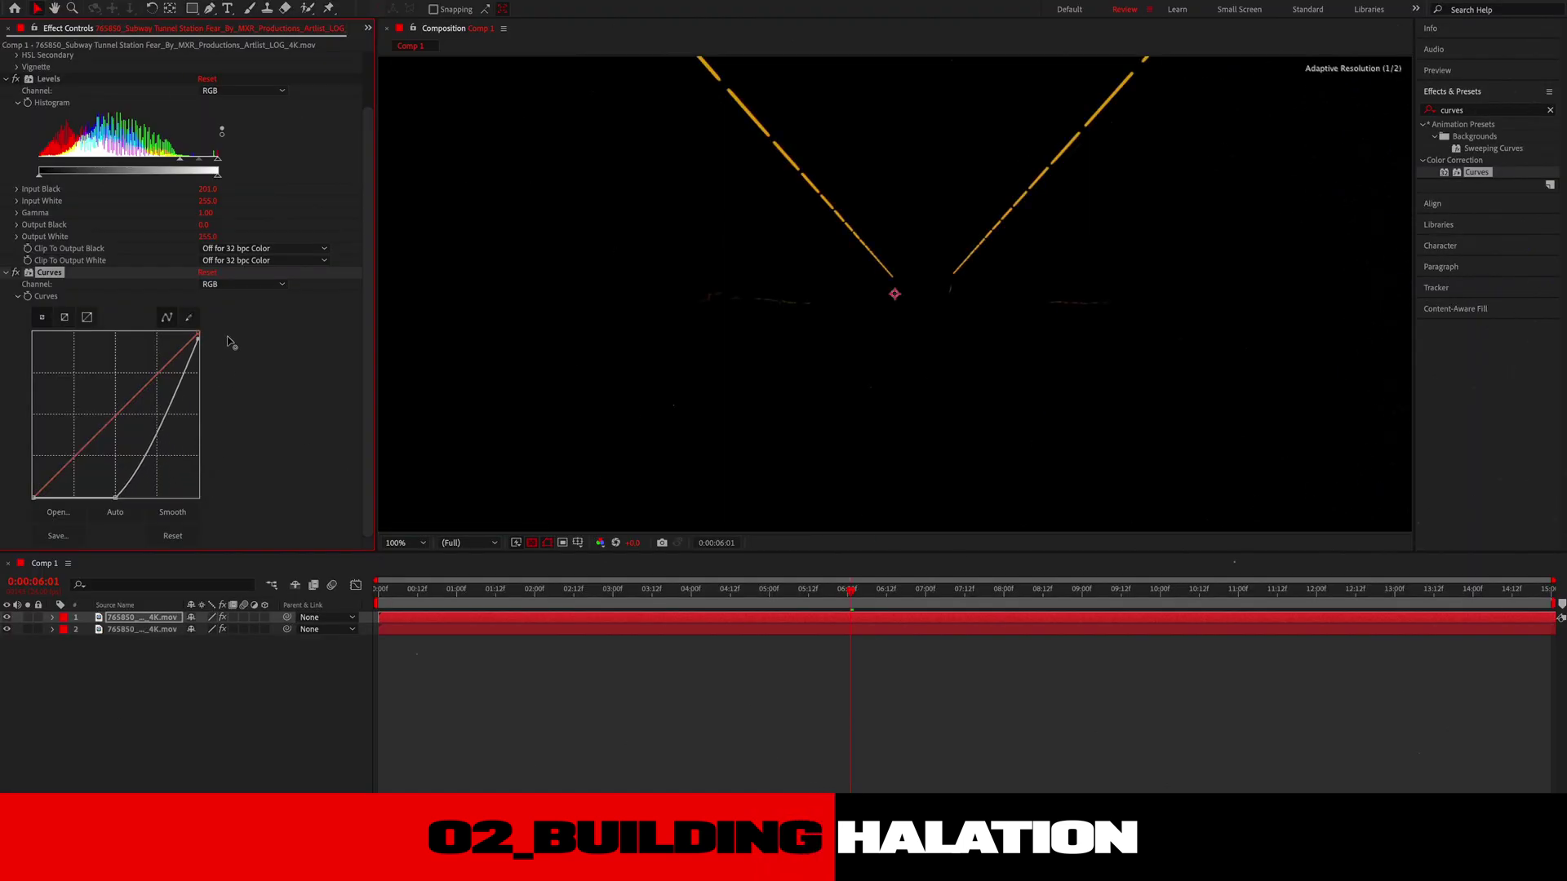
drag(183, 161, 151, 167)
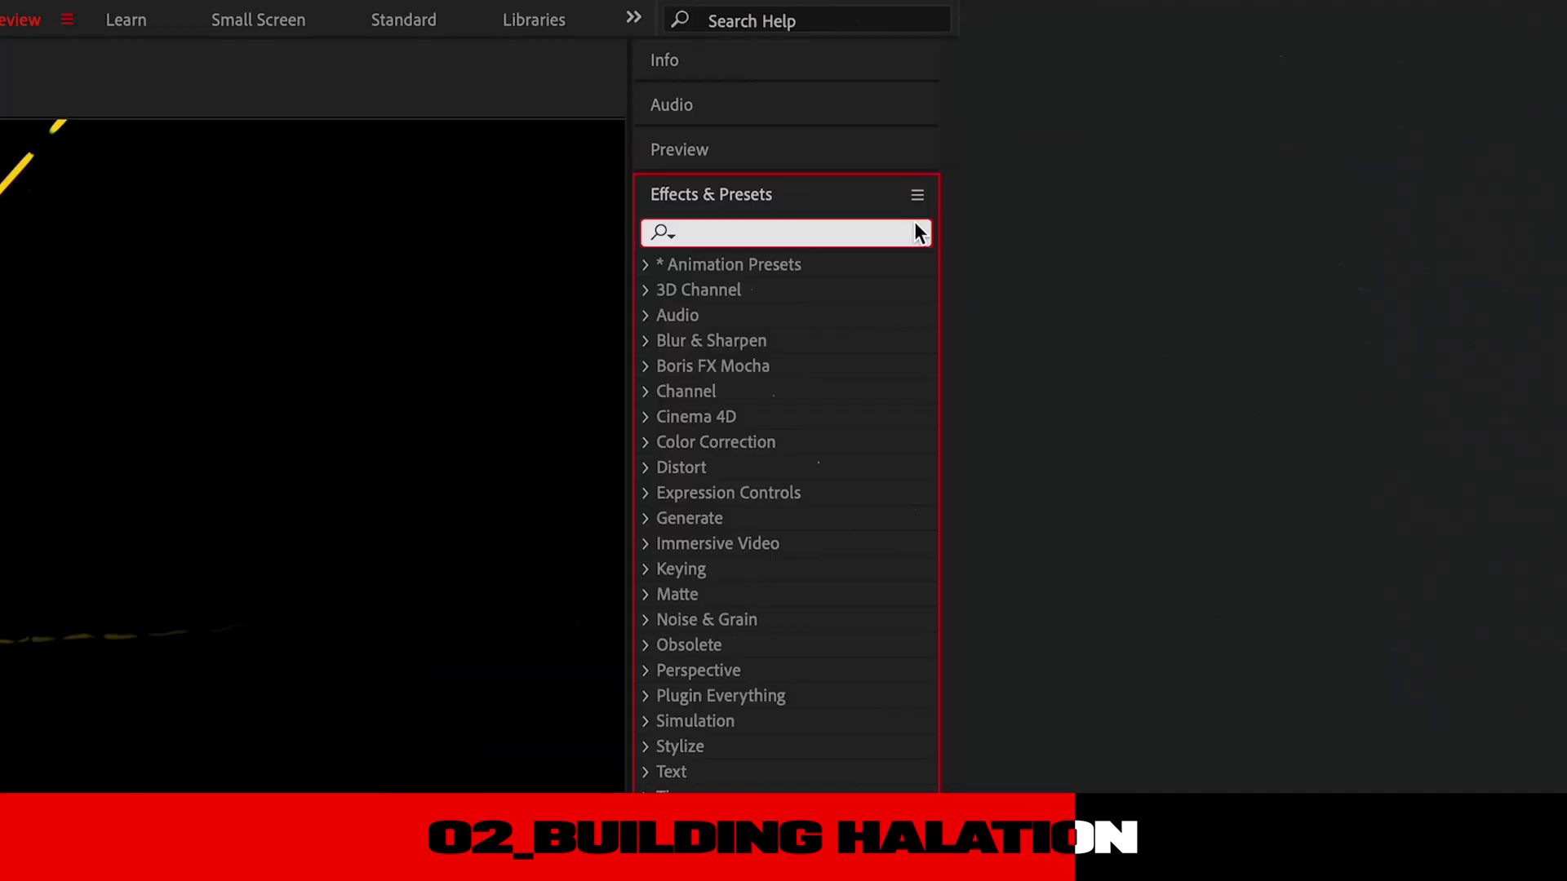
text(tint)
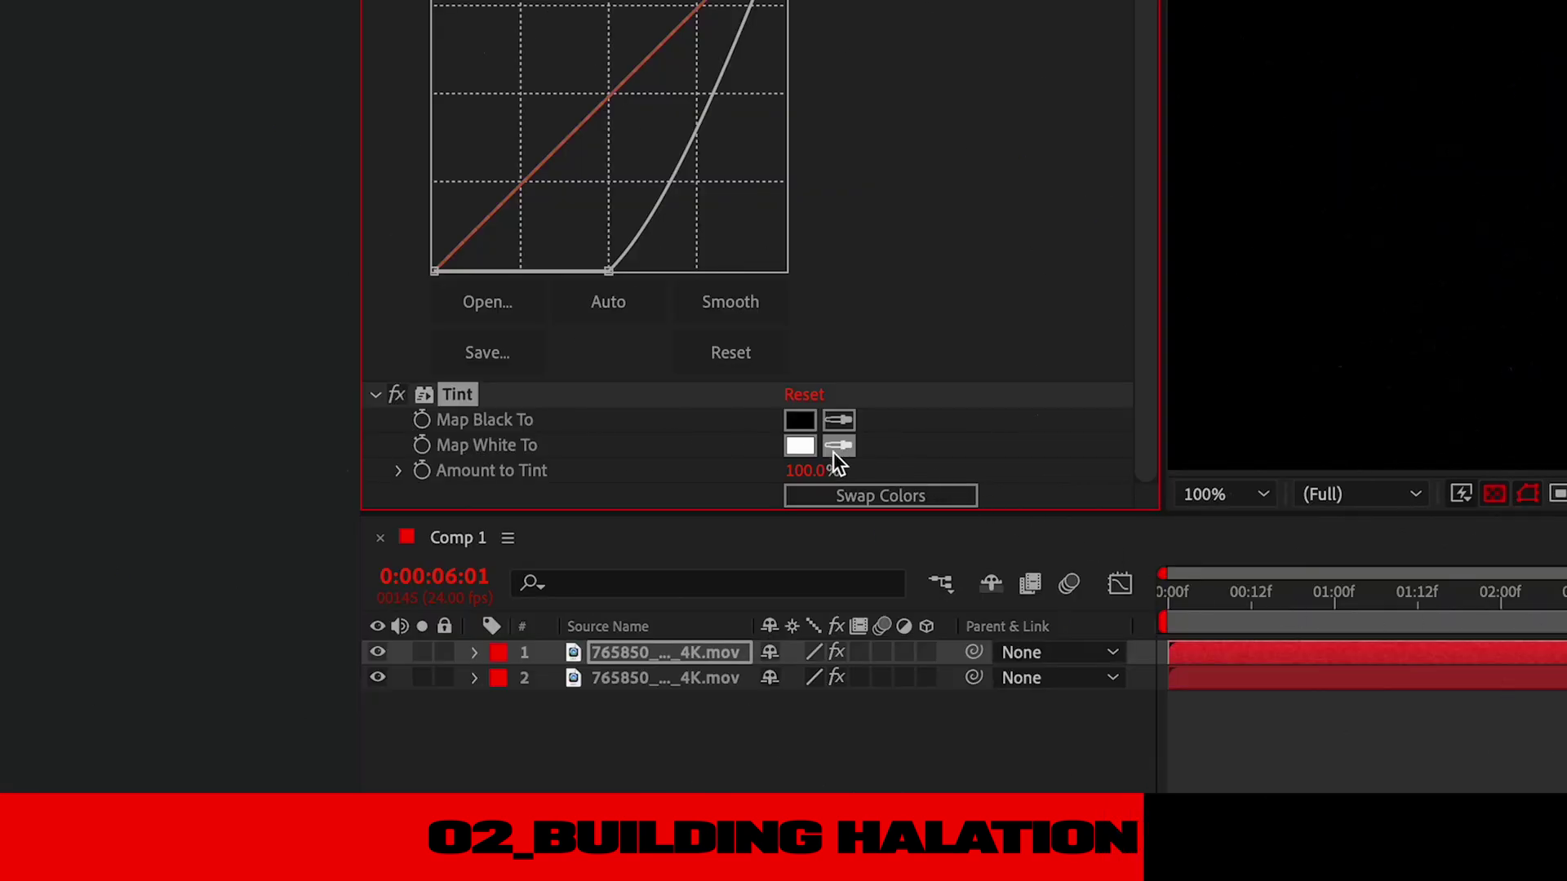
Set the Tint effect's Map White To colour to red F52104.
click(802, 446)
click(800, 259)
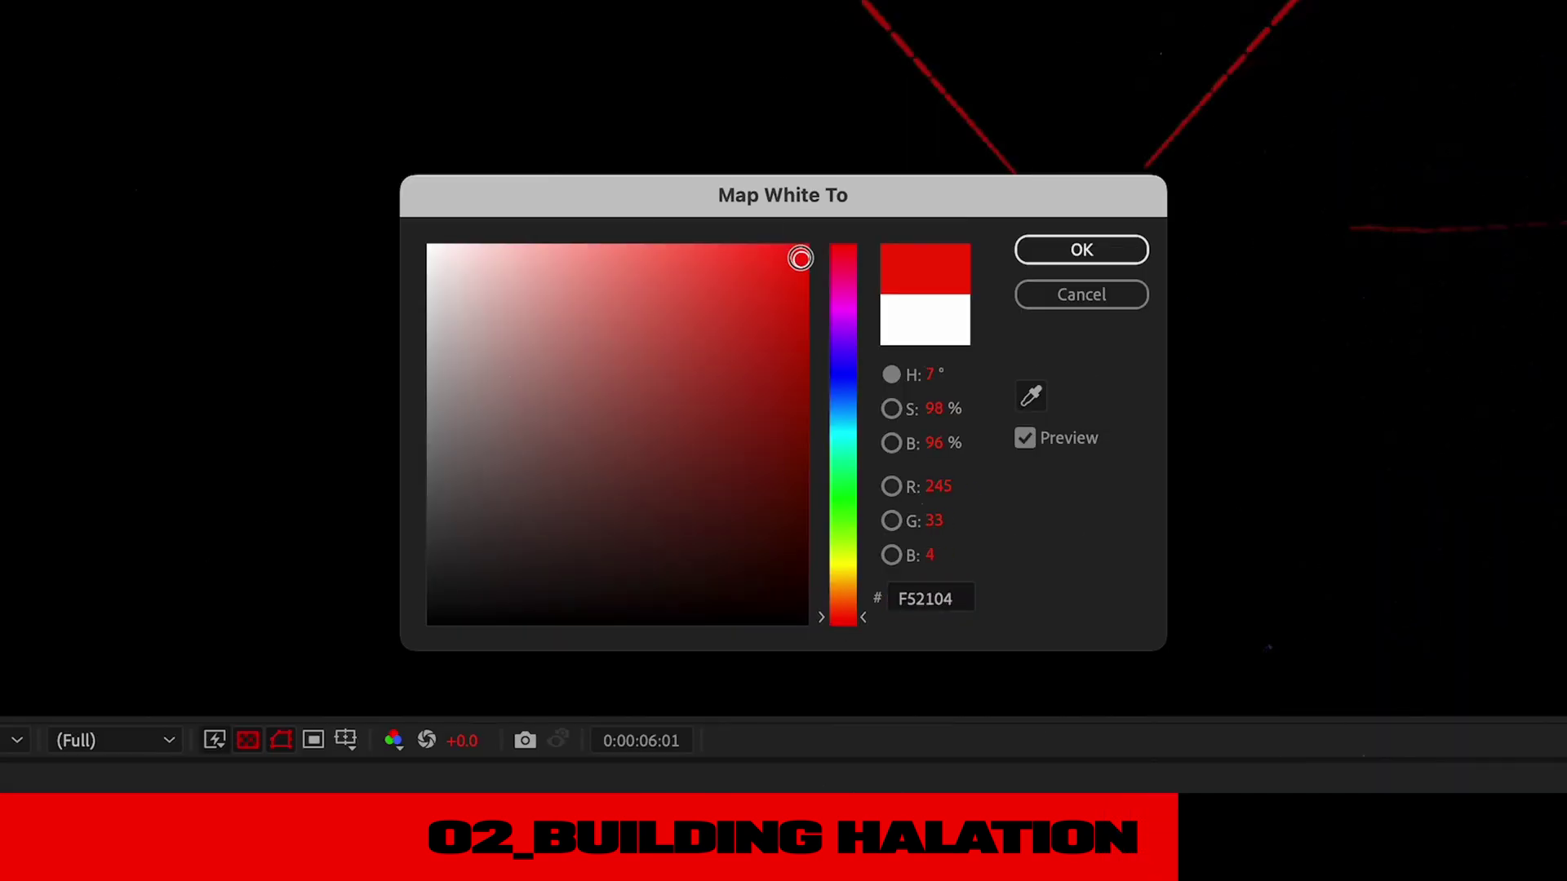
click(843, 615)
click(1081, 249)
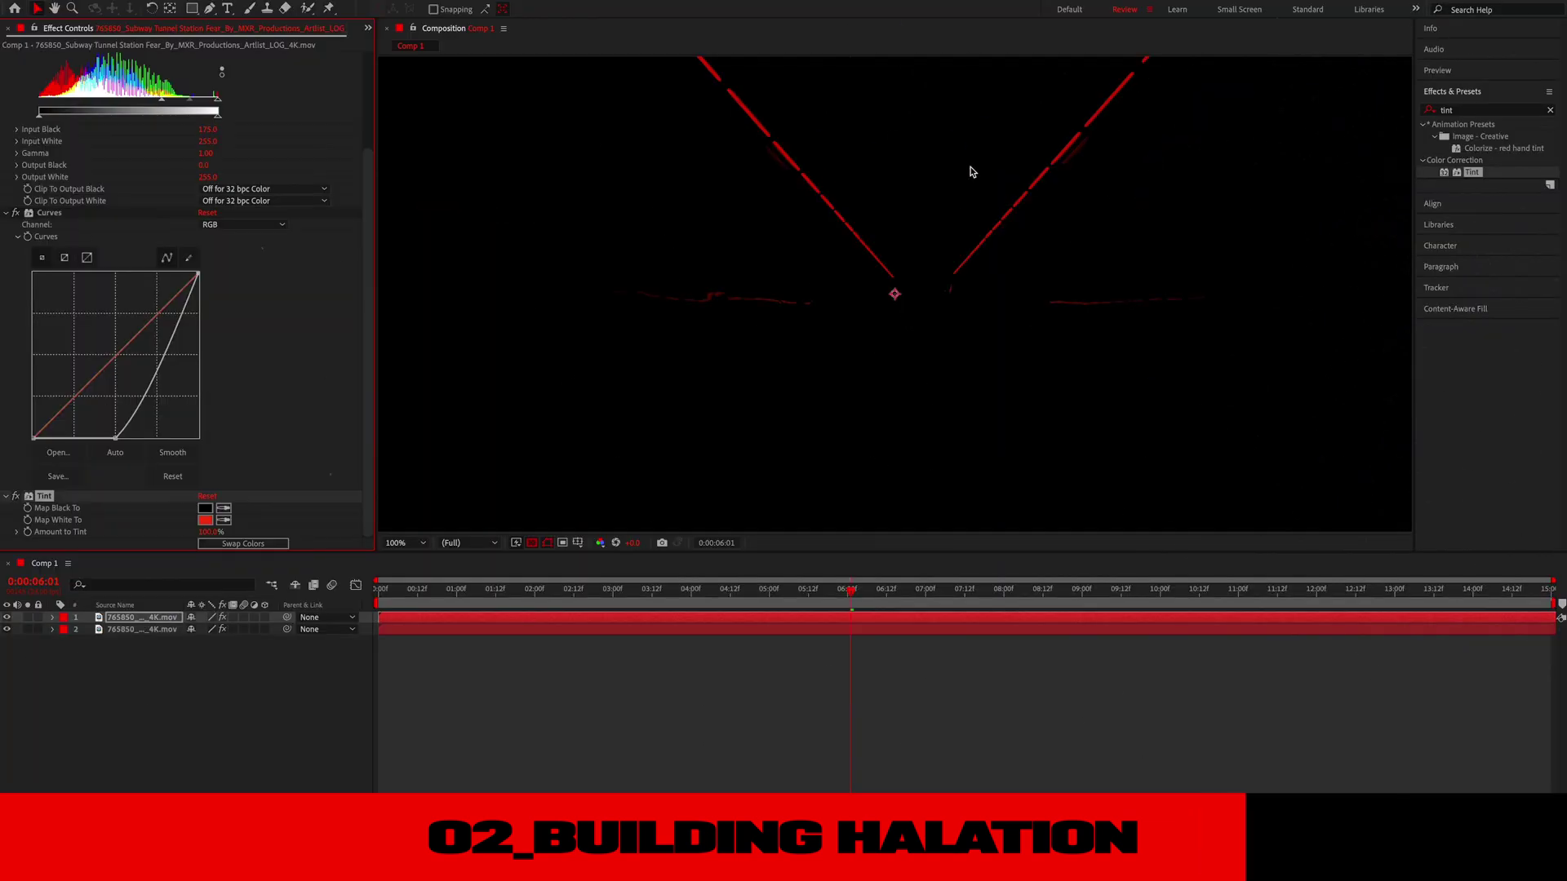
click(1550, 111)
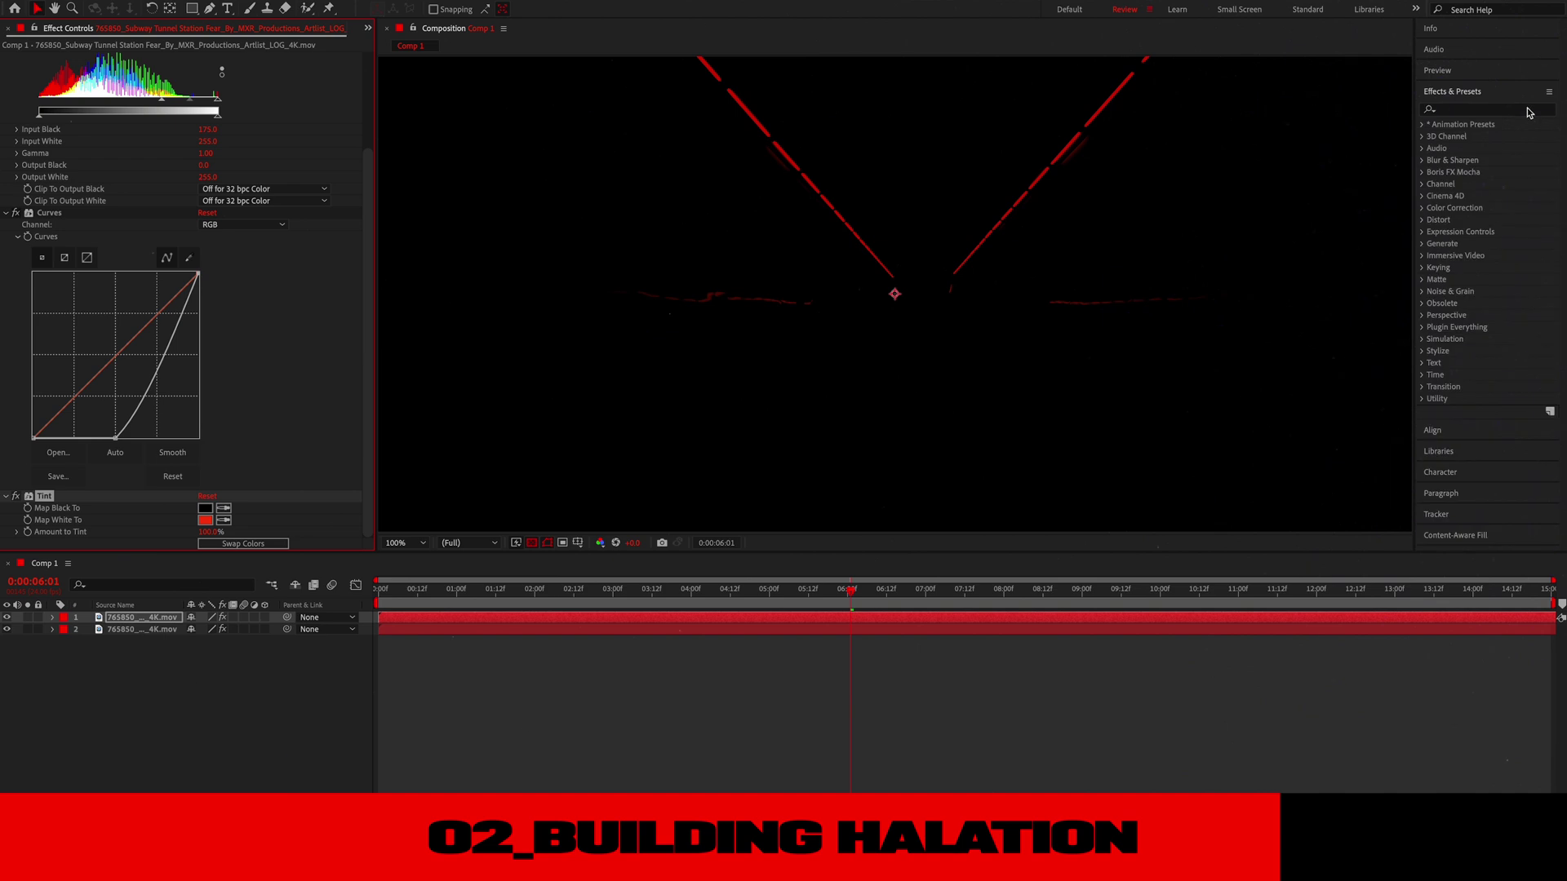
text(deep)
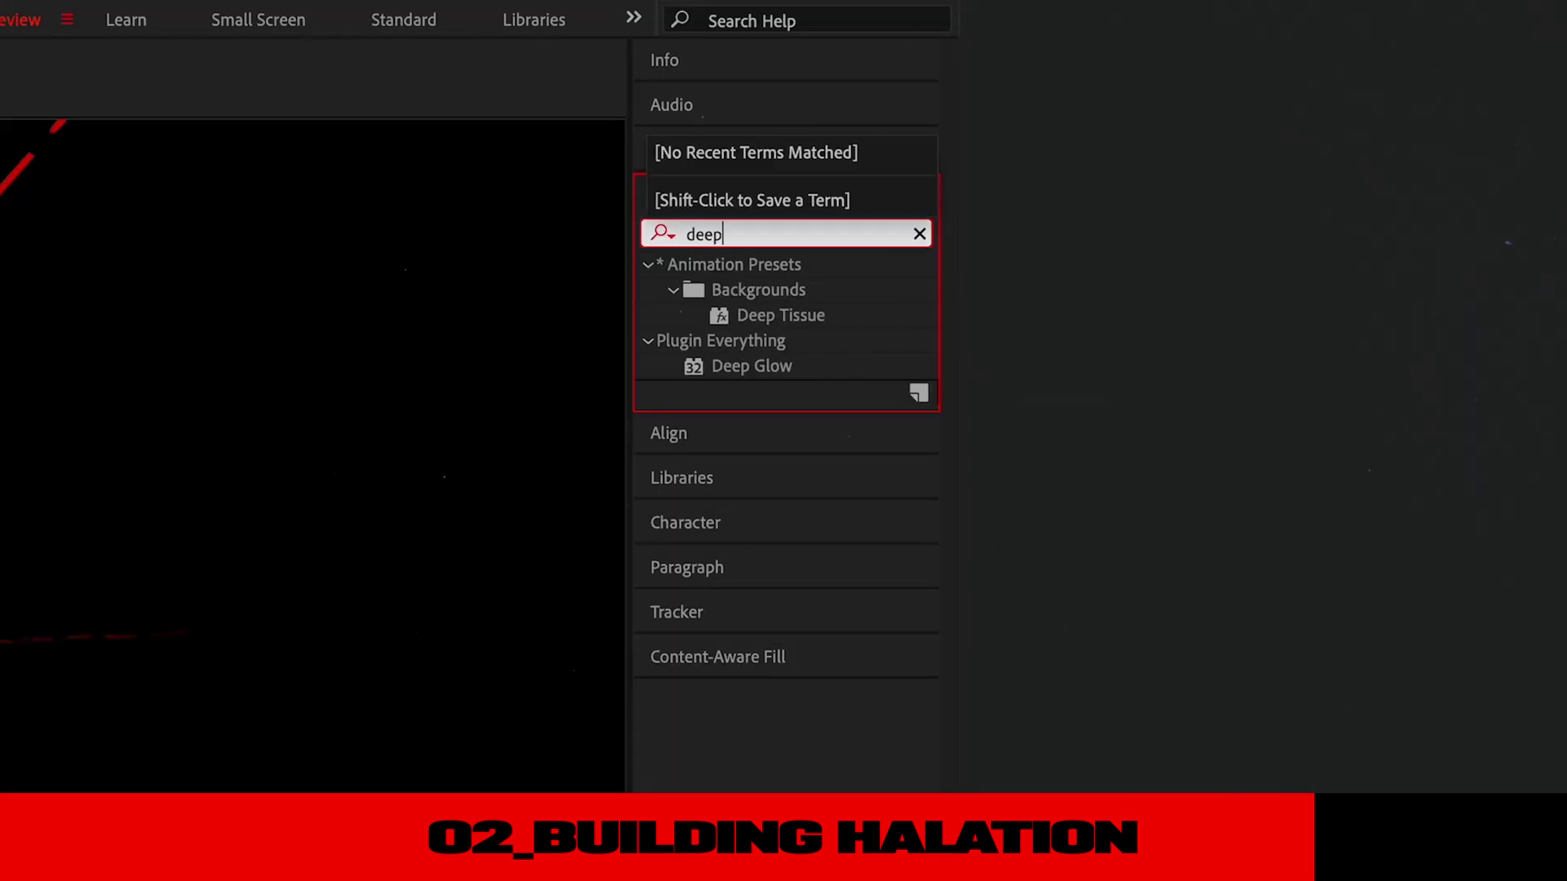
Add Deep Glow and Gaussian Blur to the red lights layer and blend it in Screen mode.
click(846, 372)
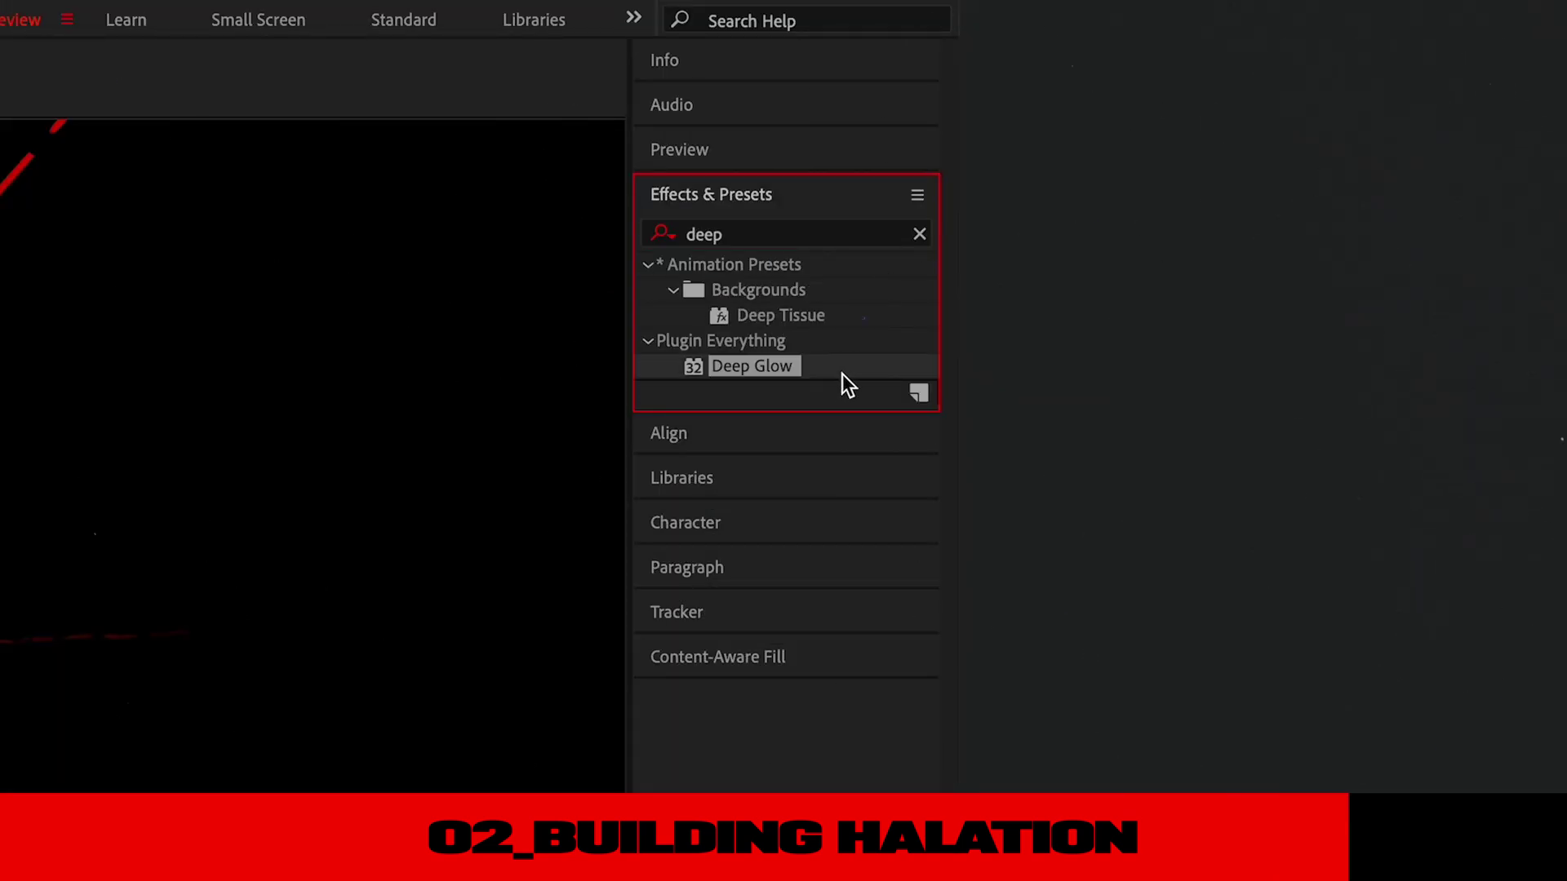
key(ctrl+f)
text(gauss)
click(857, 294)
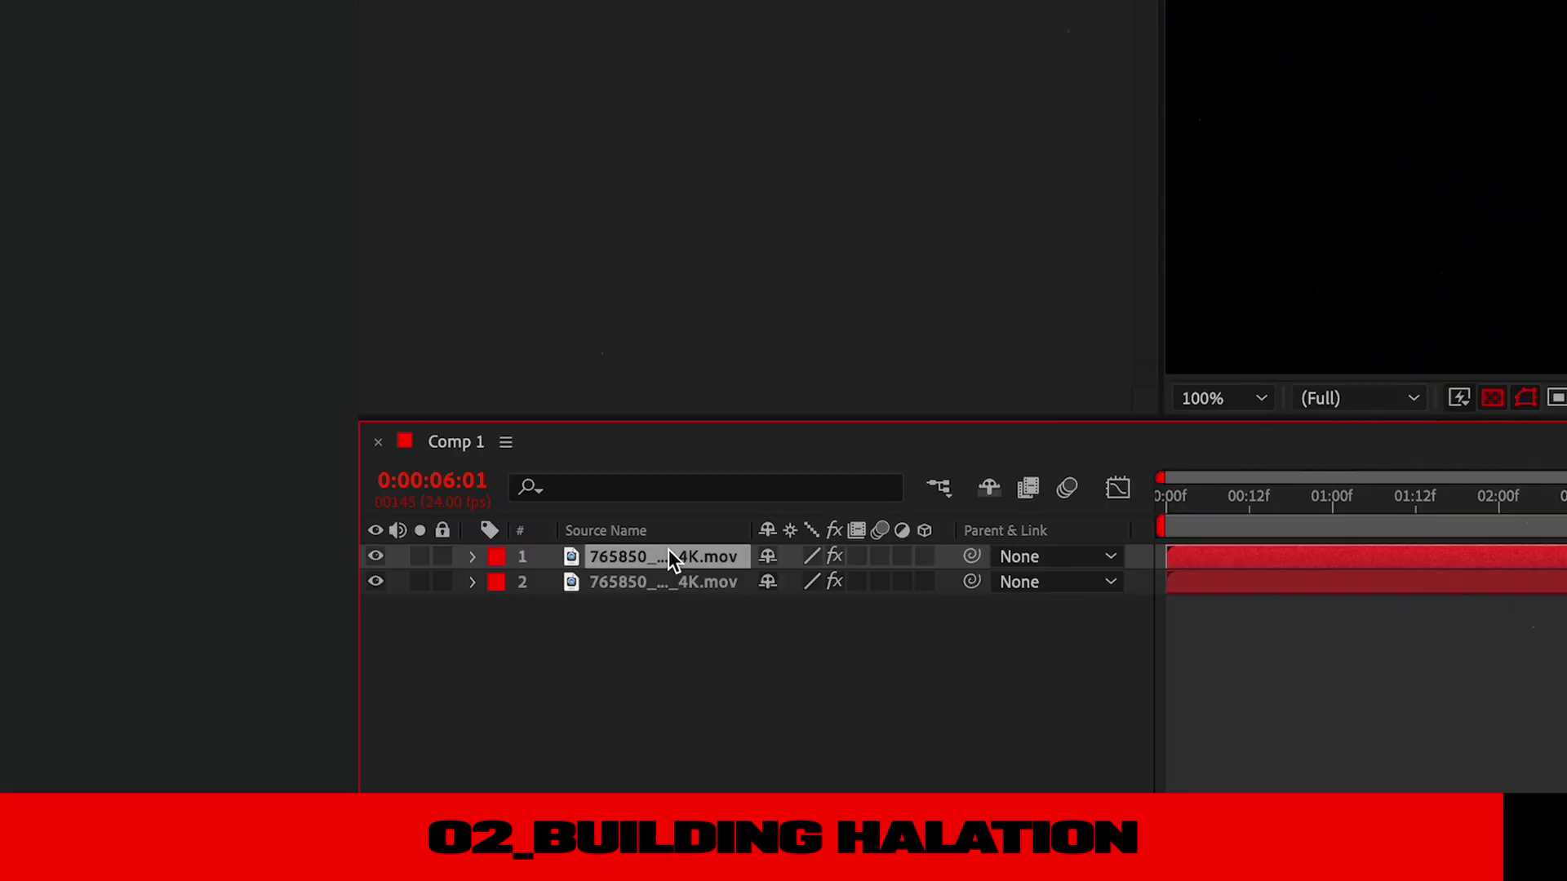
right_click(145, 620)
mouse_move(527, 789)
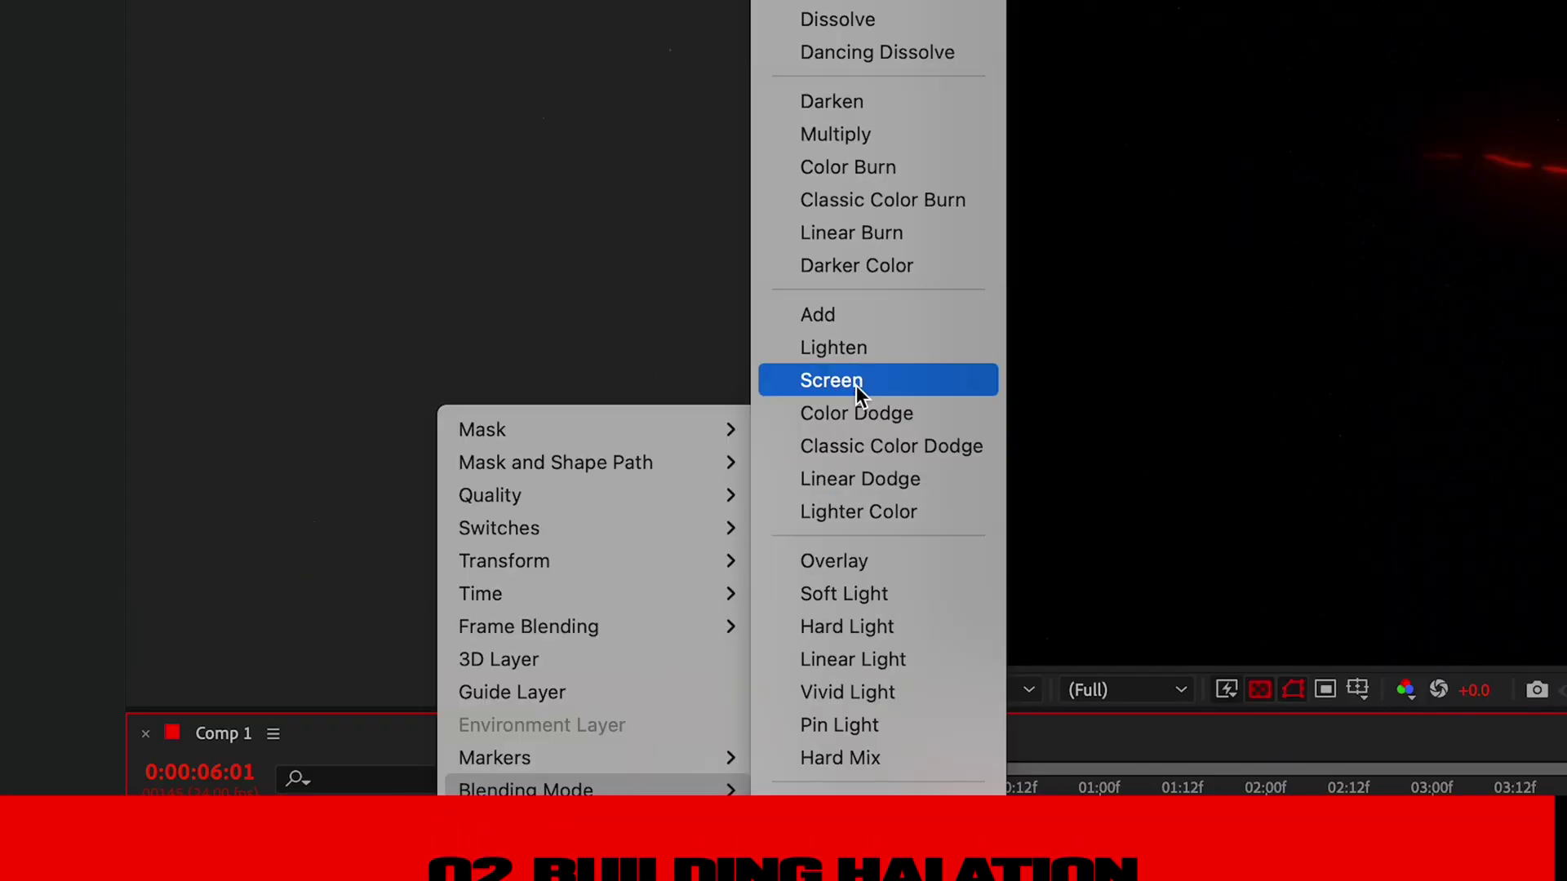
click(856, 384)
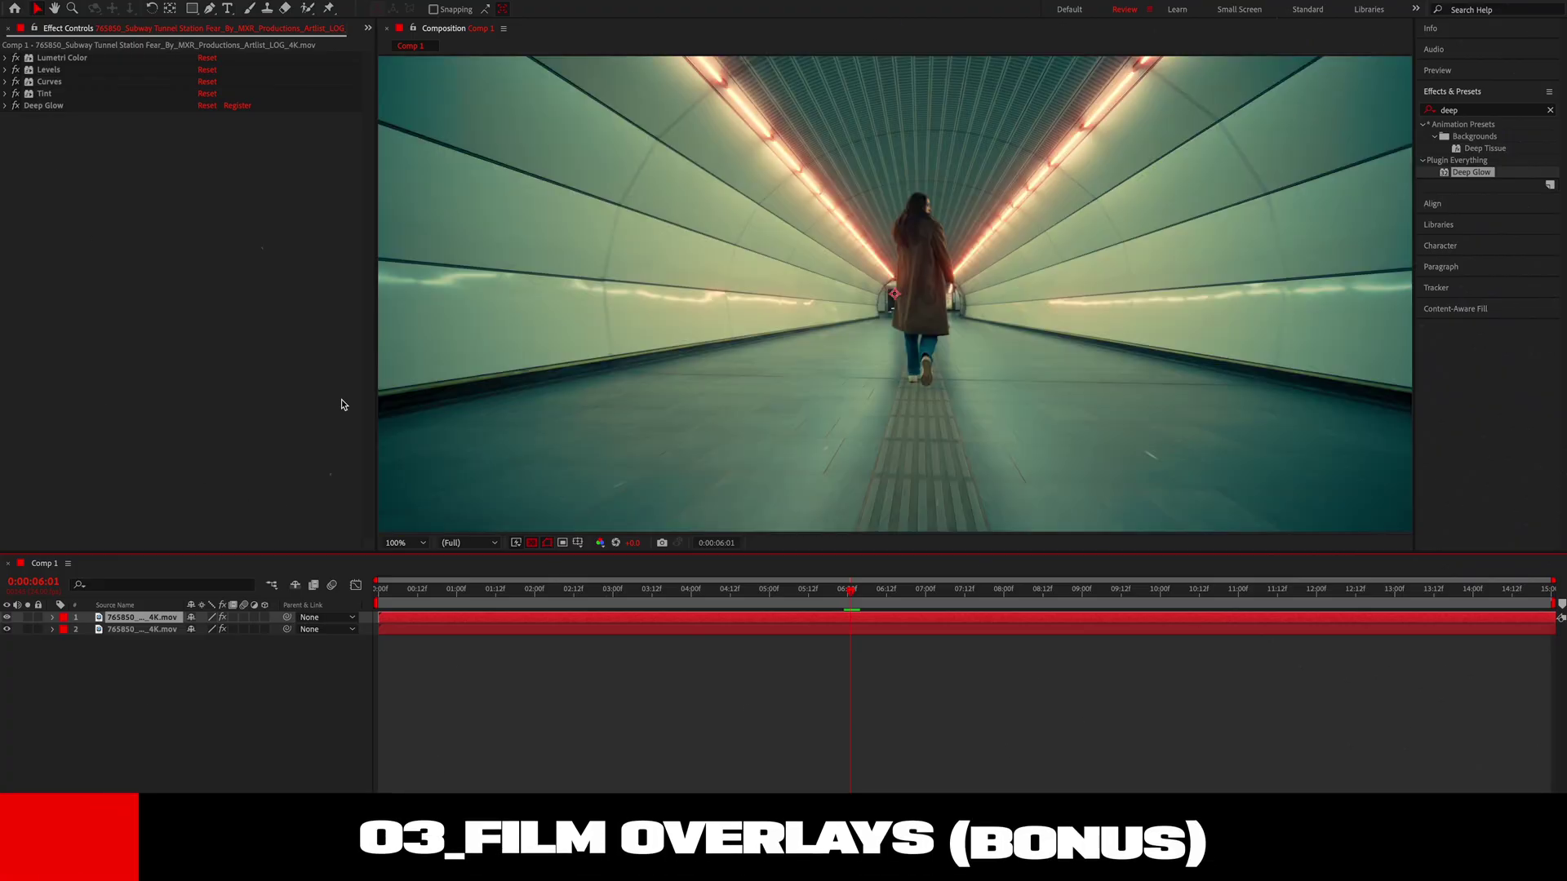
Place the 16mm grain clip above the tunnel footage and expand its Transform properties.
drag(755, 480, 760, 483)
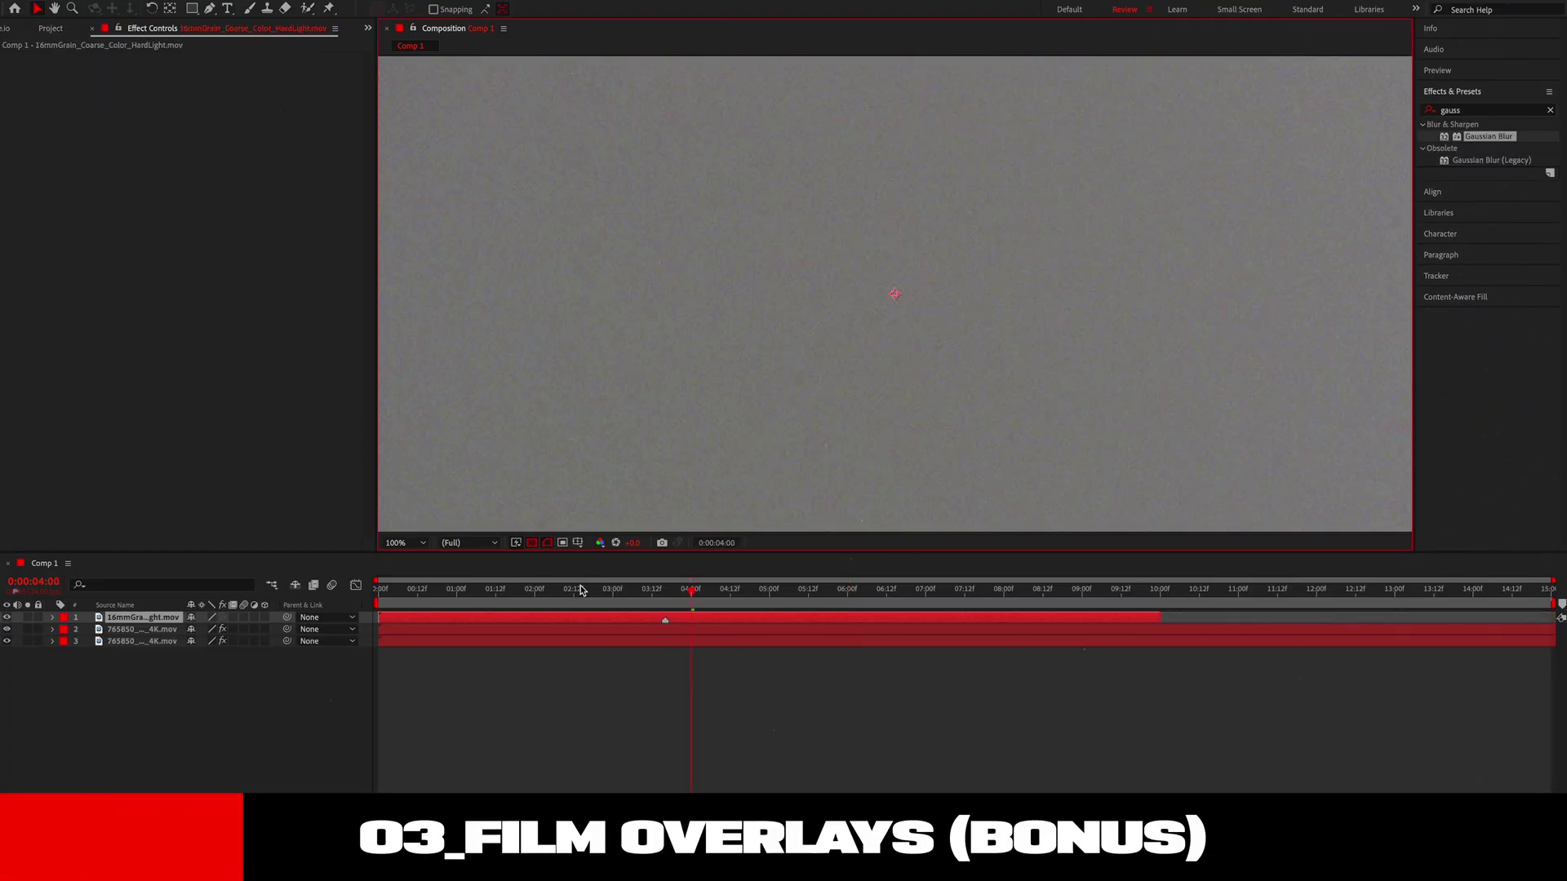
click(53, 618)
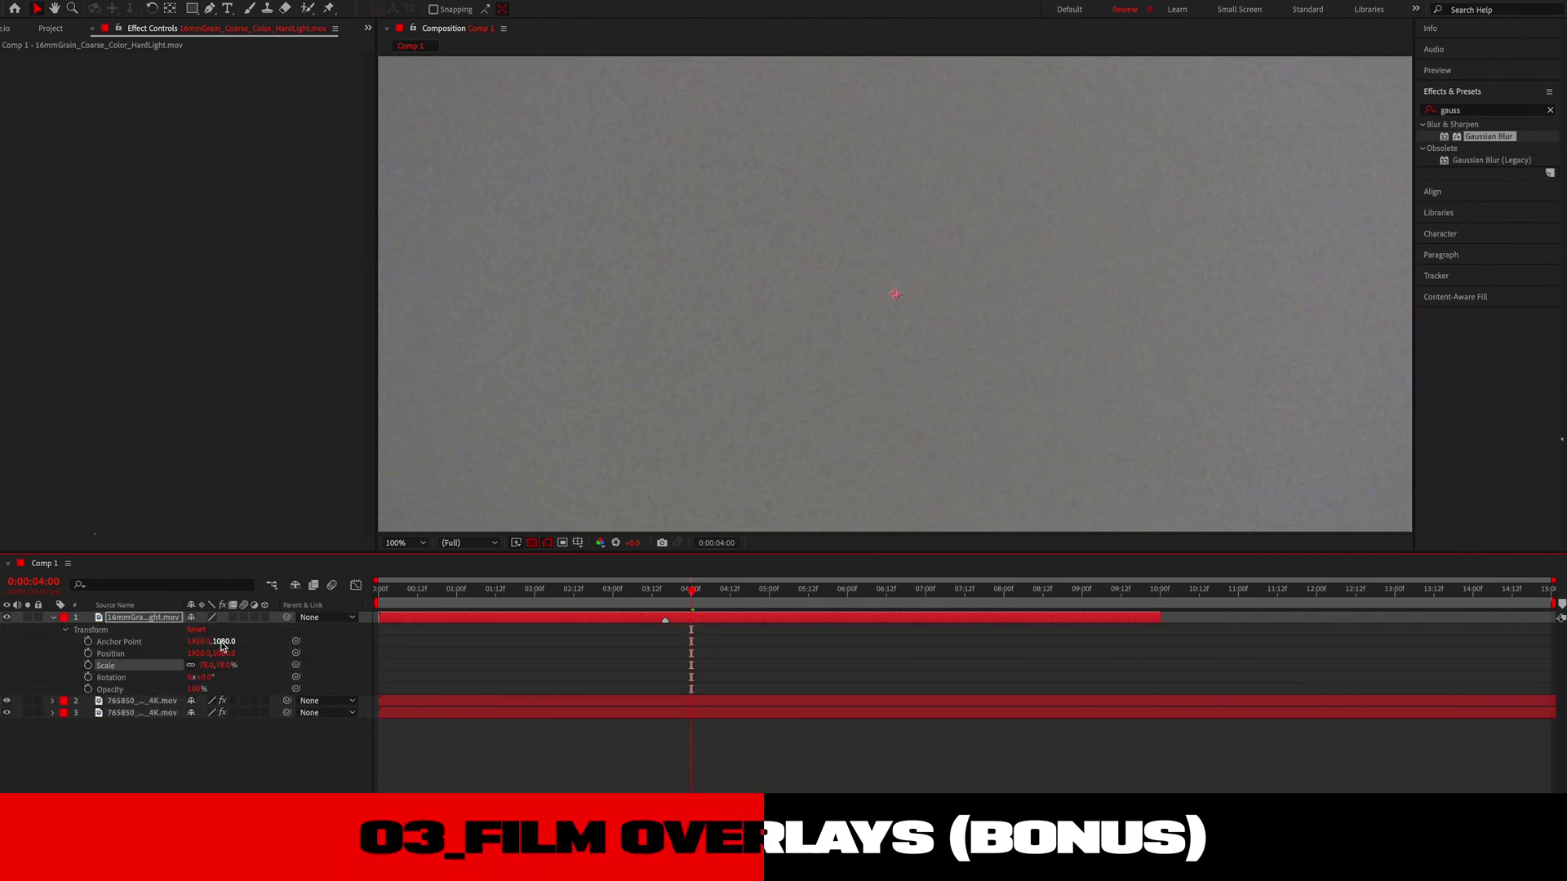
right_click(167, 620)
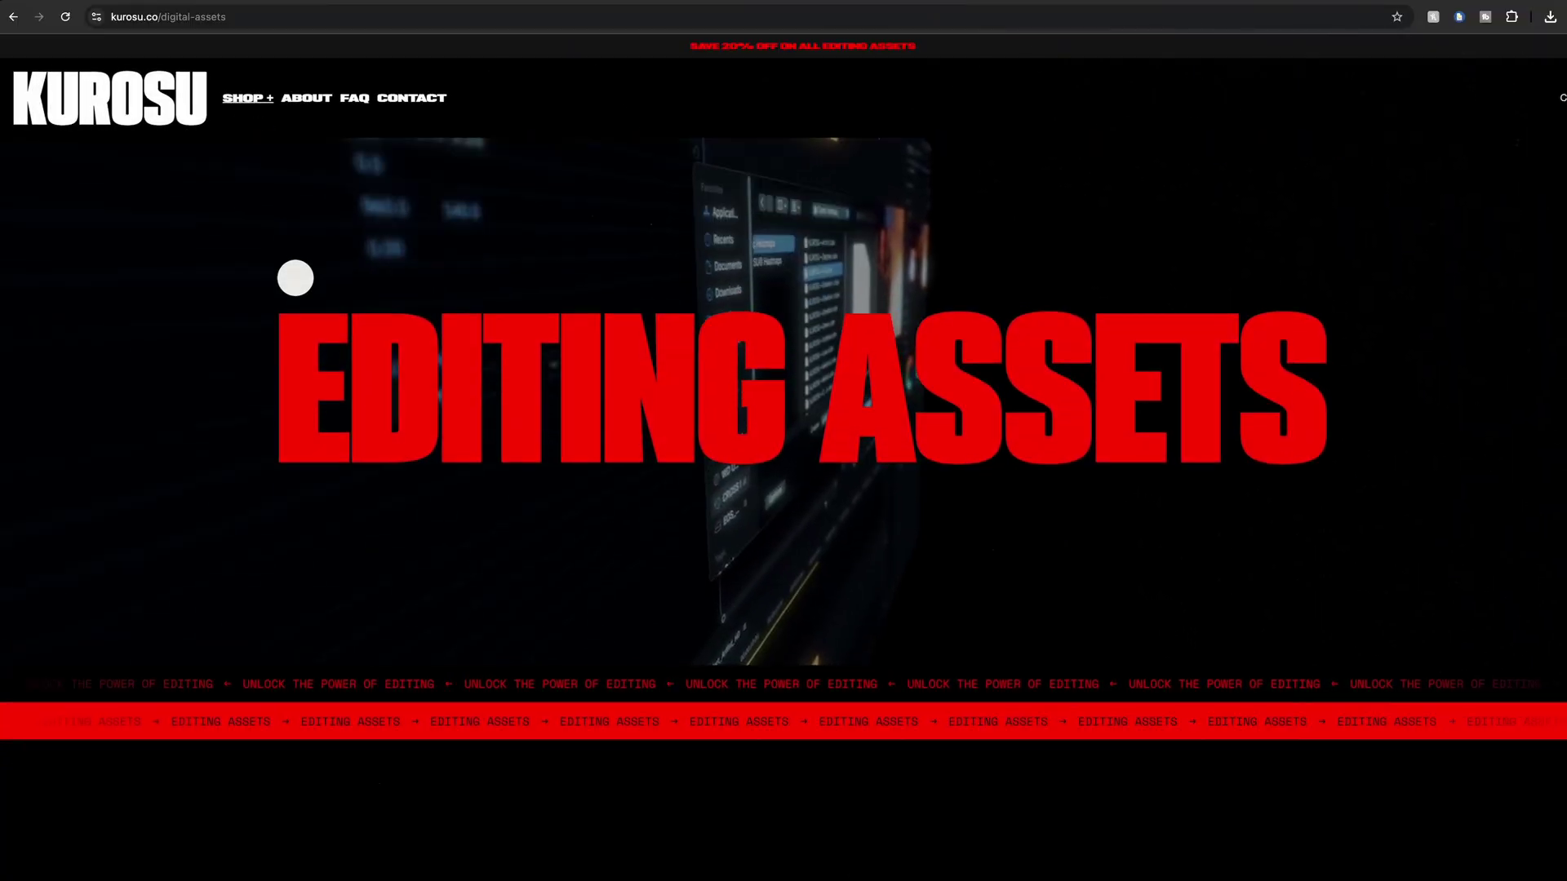
scroll(295, 368, down, 5)
scroll(294, 416, down, 5)
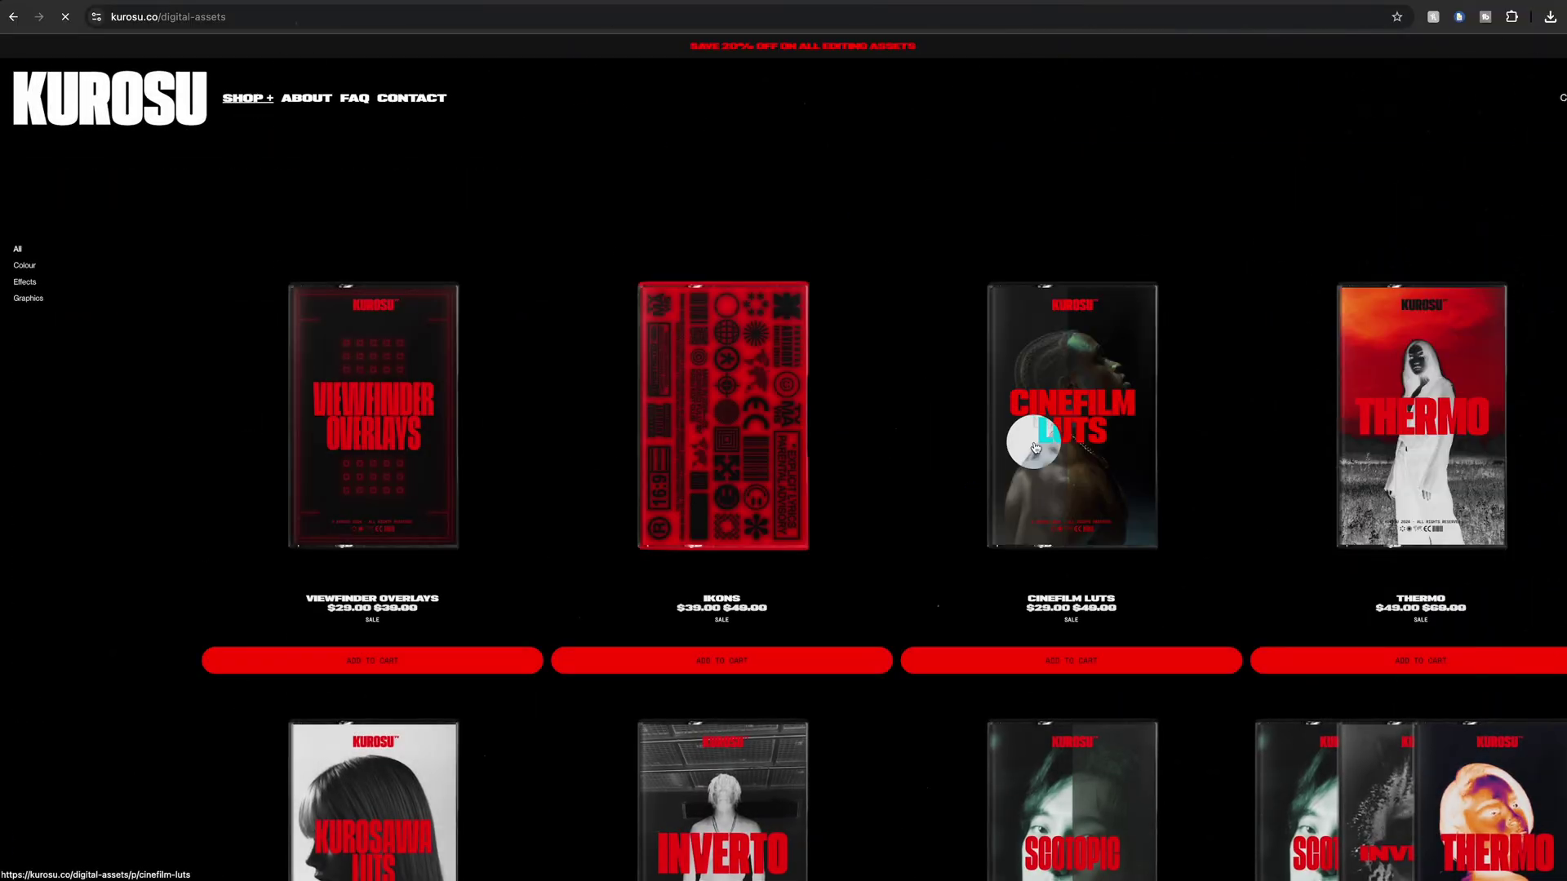